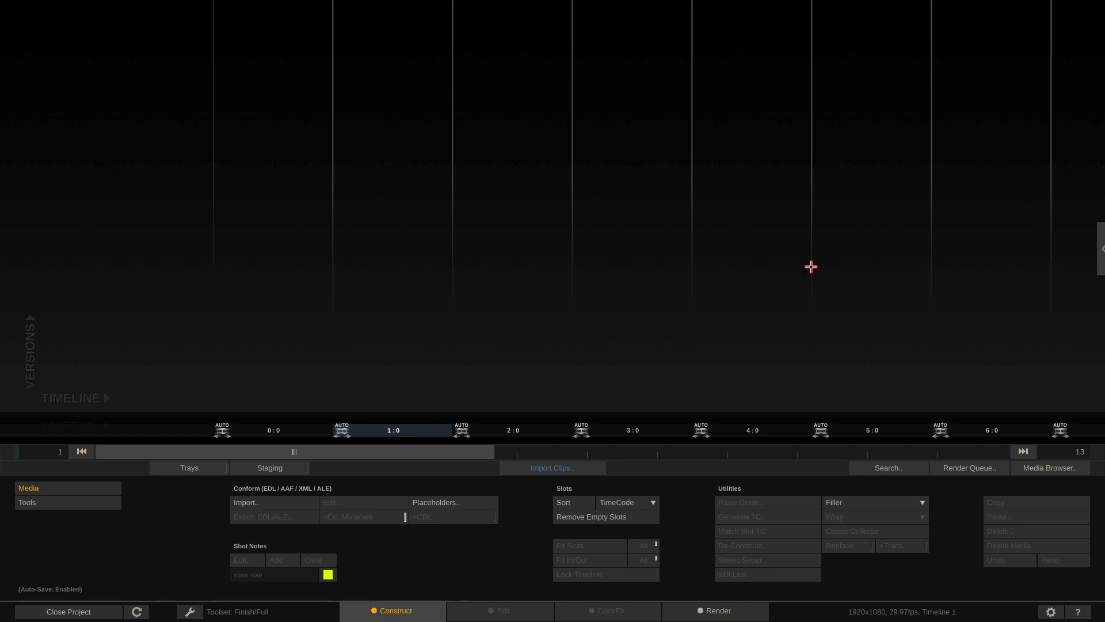
click(61, 610)
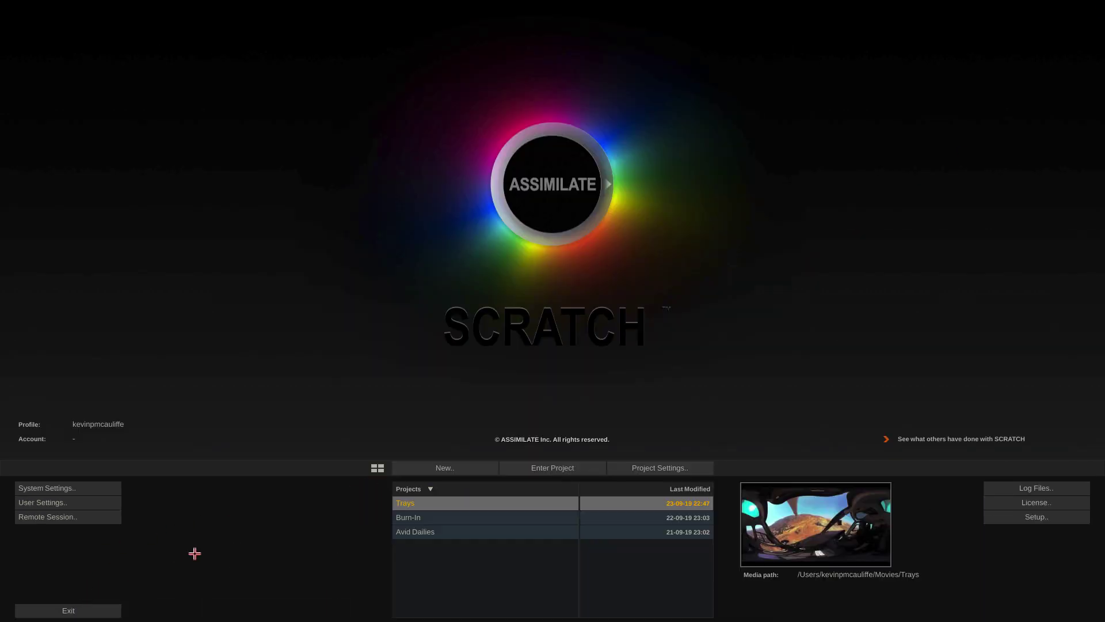
click(79, 504)
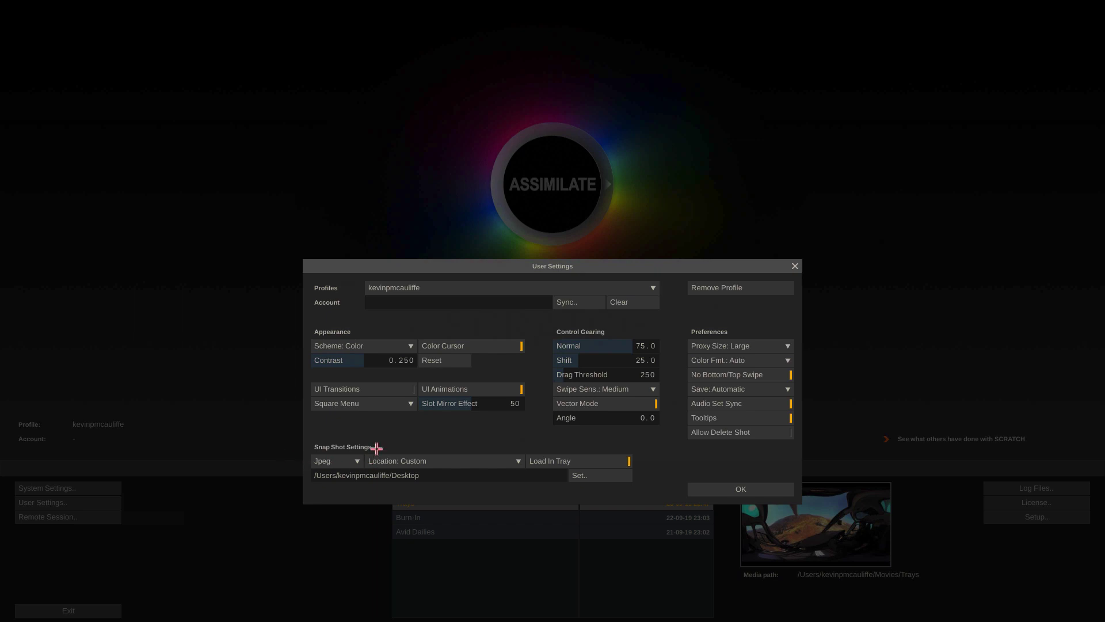
click(349, 465)
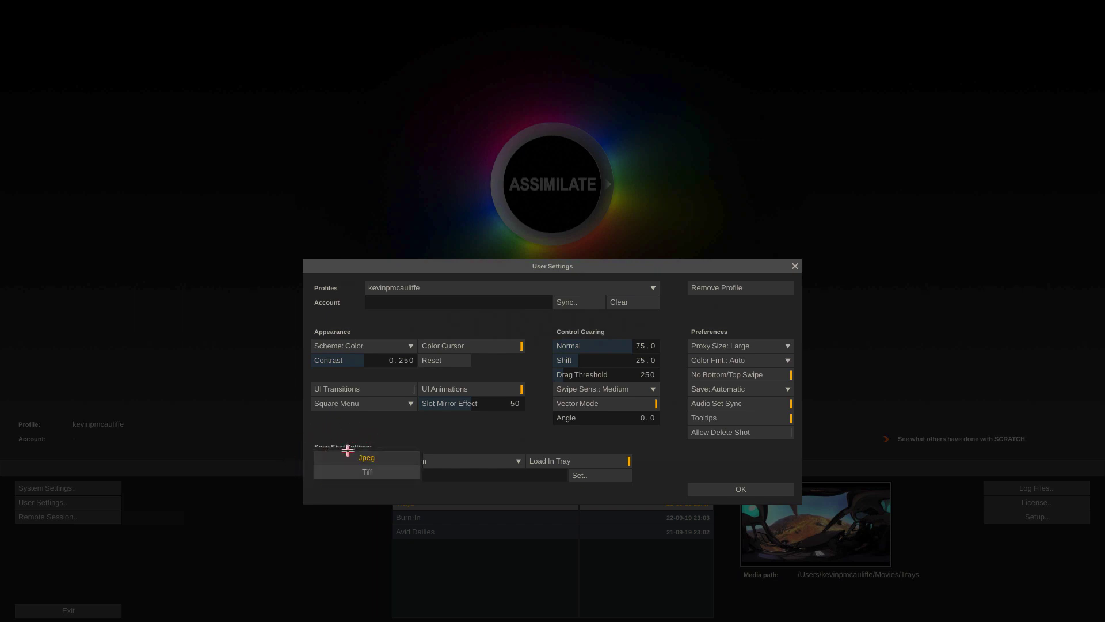
click(350, 457)
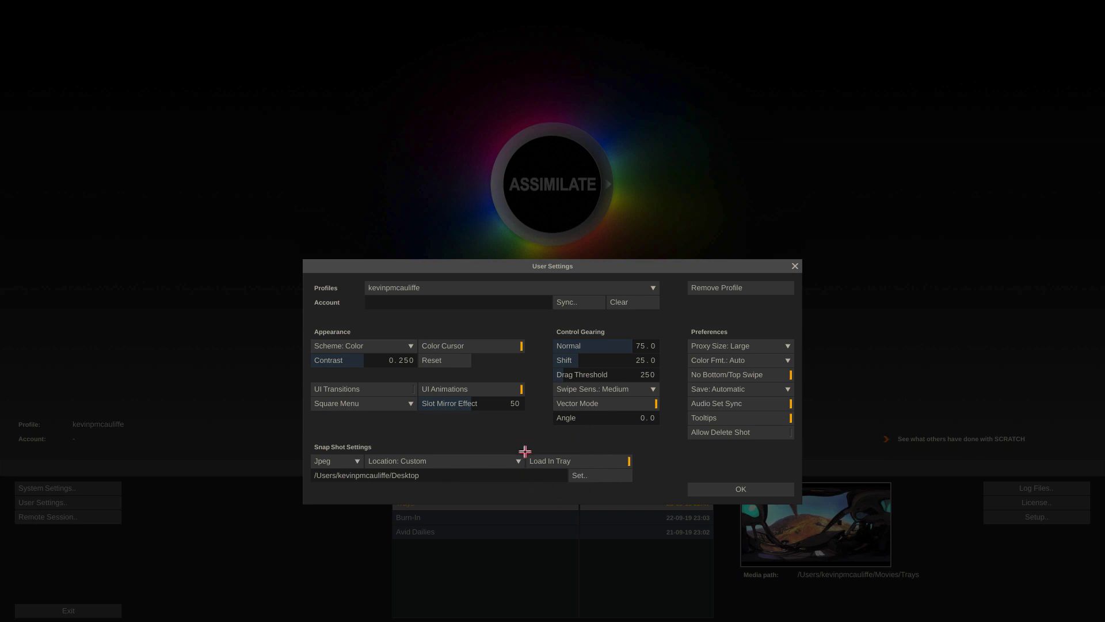
click(717, 489)
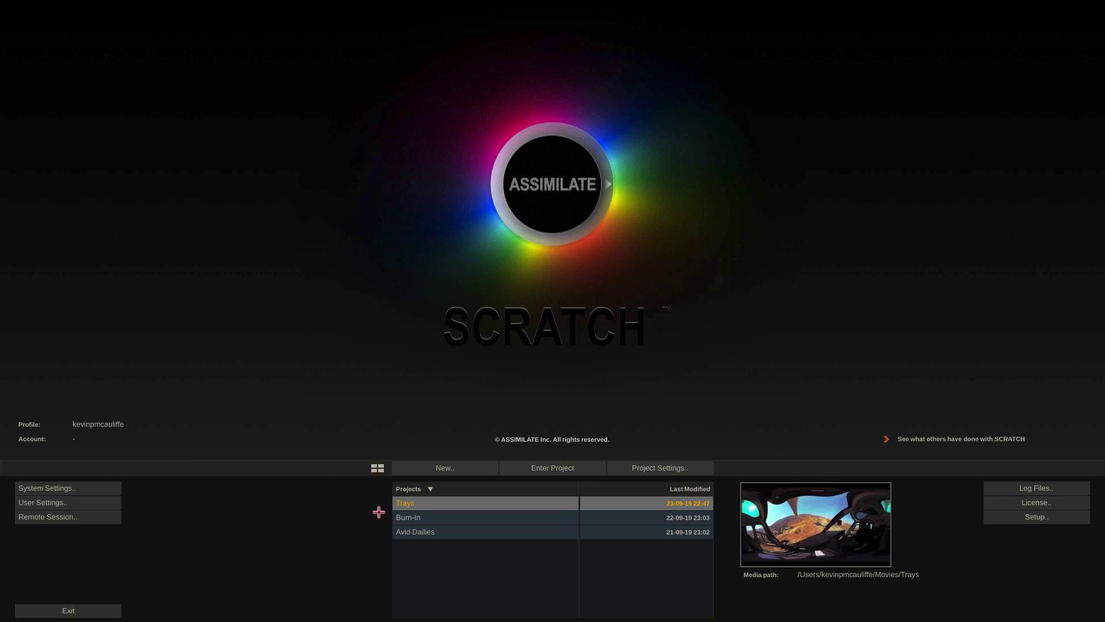
- Open the Trays project and import all thirteen SWAT .mov clips onto the timeline
click(522, 469)
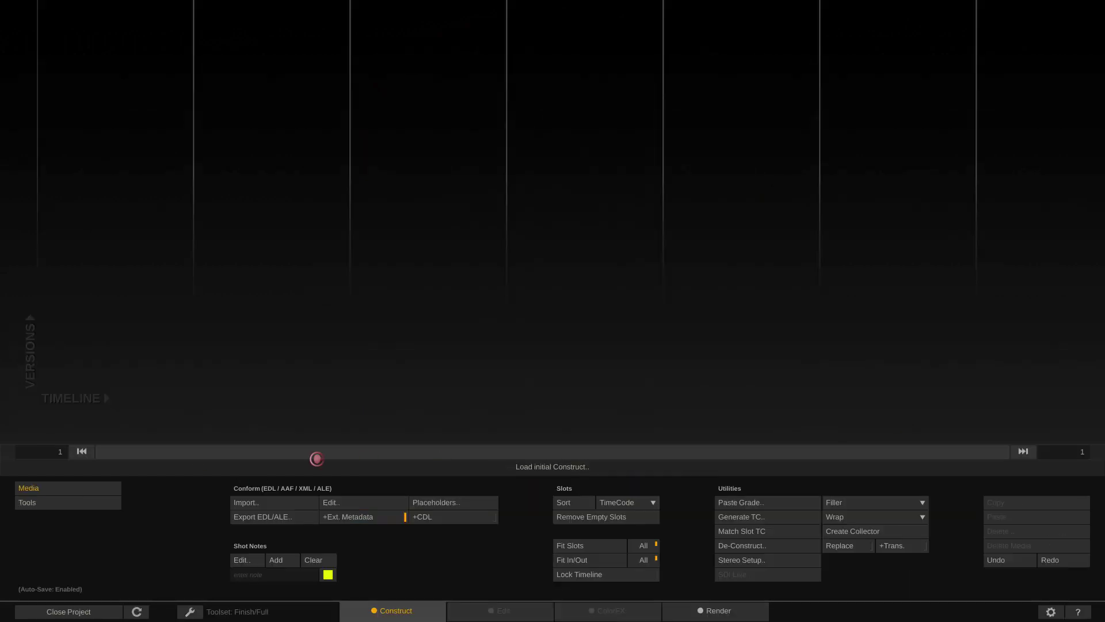
click(519, 471)
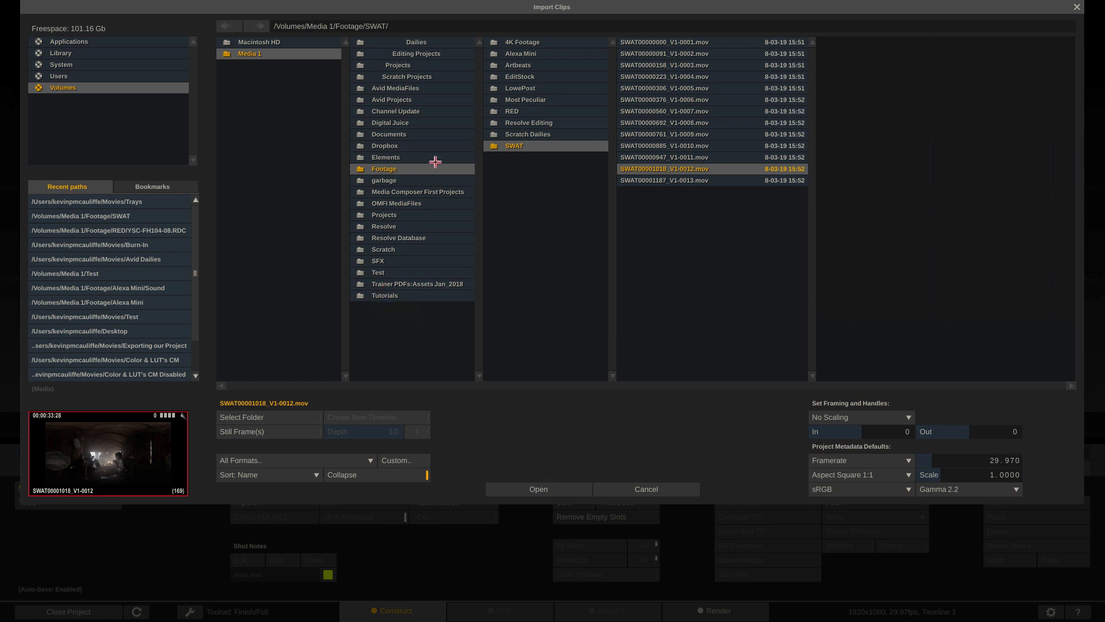
click(658, 138)
key(super+a)
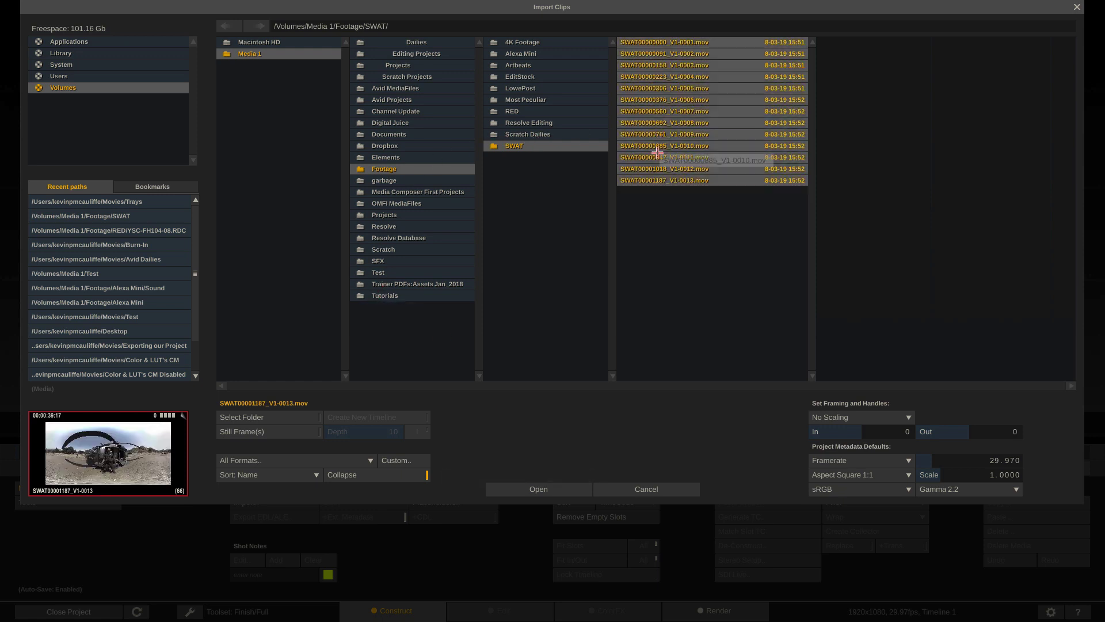
click(507, 487)
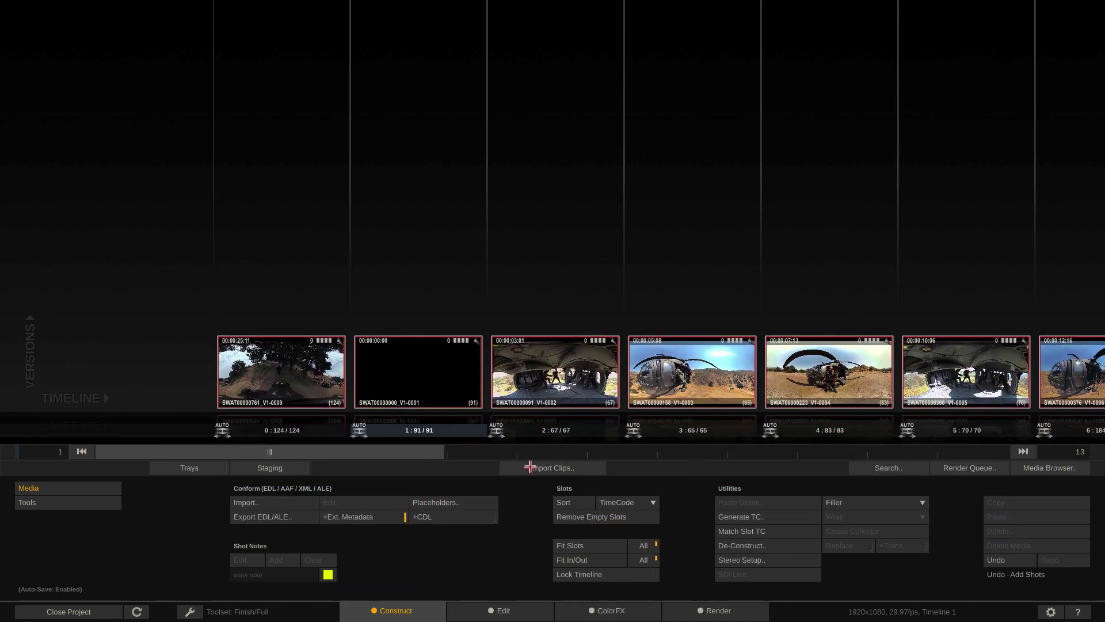
drag(411, 451, 1065, 476)
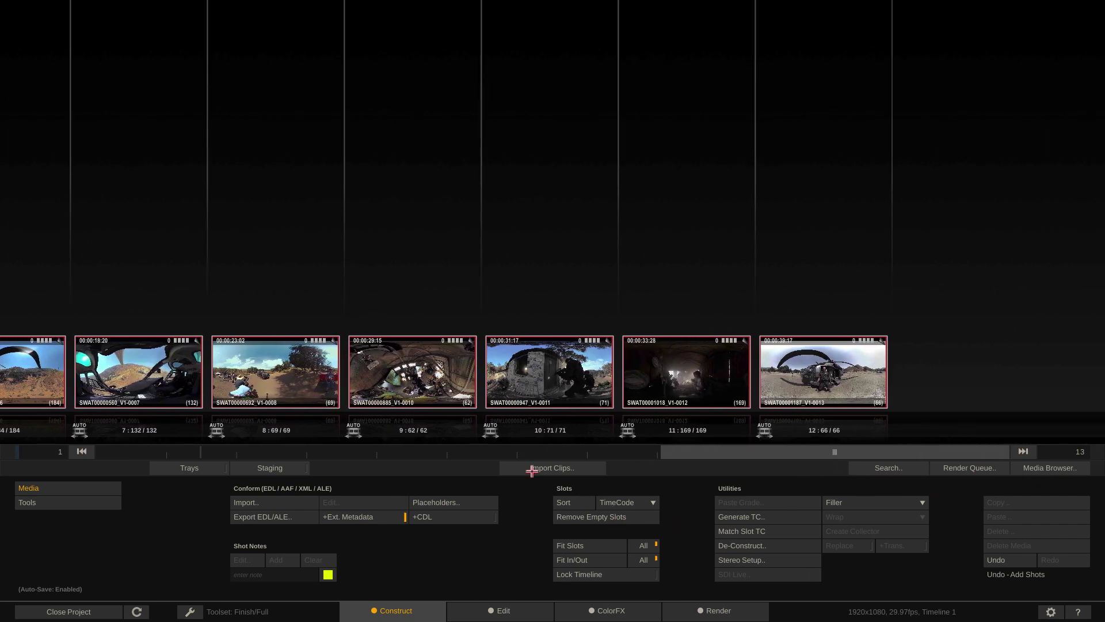
- Import the RED clip A007_C120_01032P_001.R3D and accept the timeline update to 24 fps
click(531, 469)
click(535, 112)
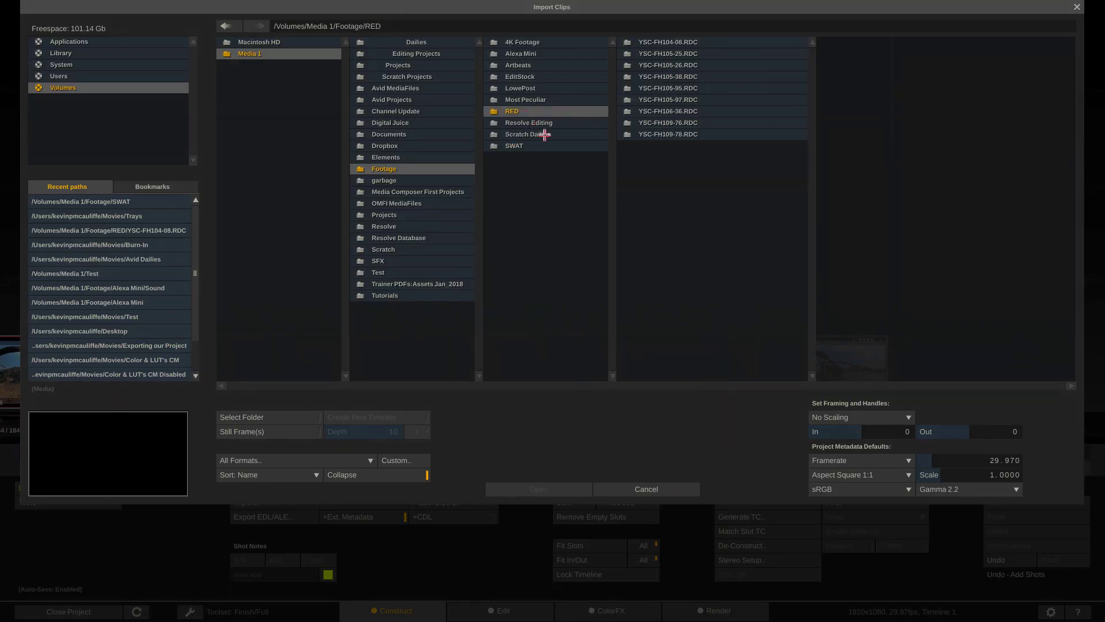
click(668, 44)
click(861, 44)
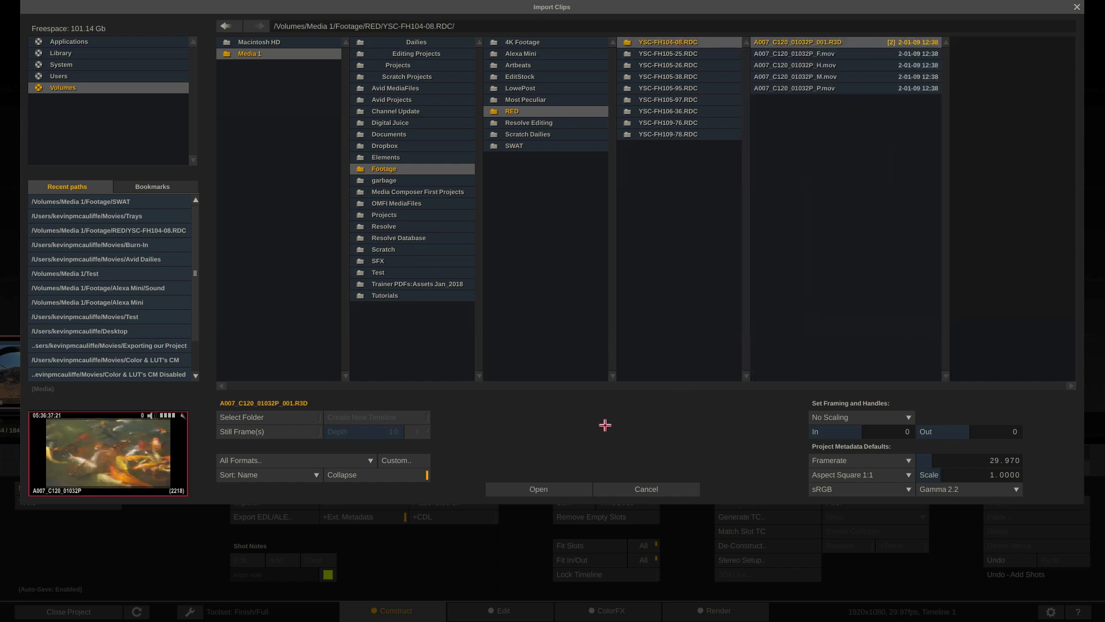
click(518, 489)
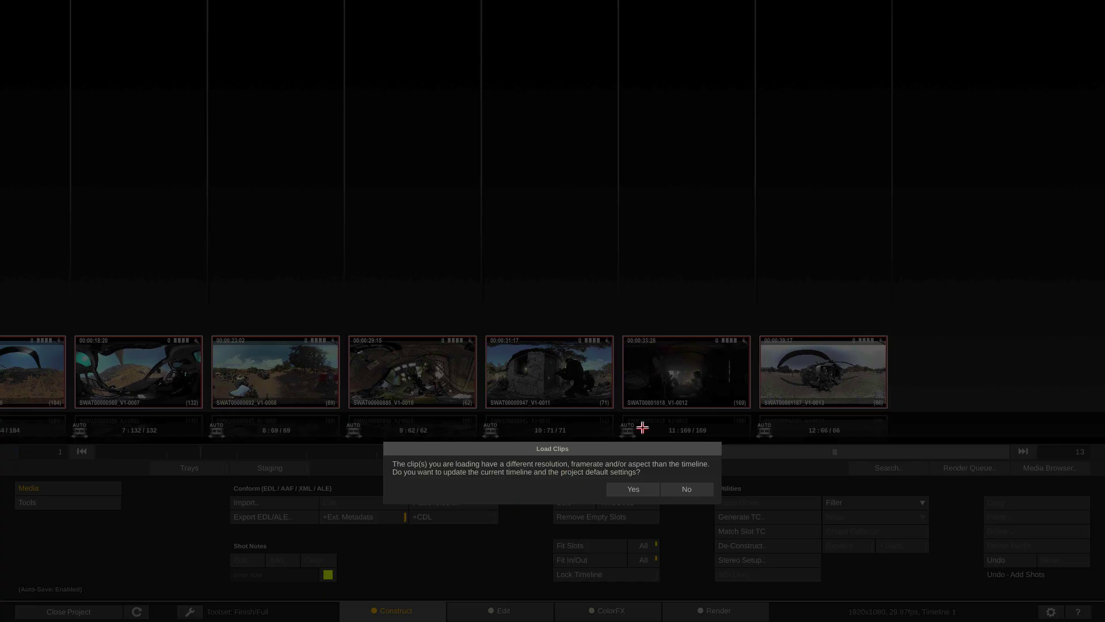
click(627, 488)
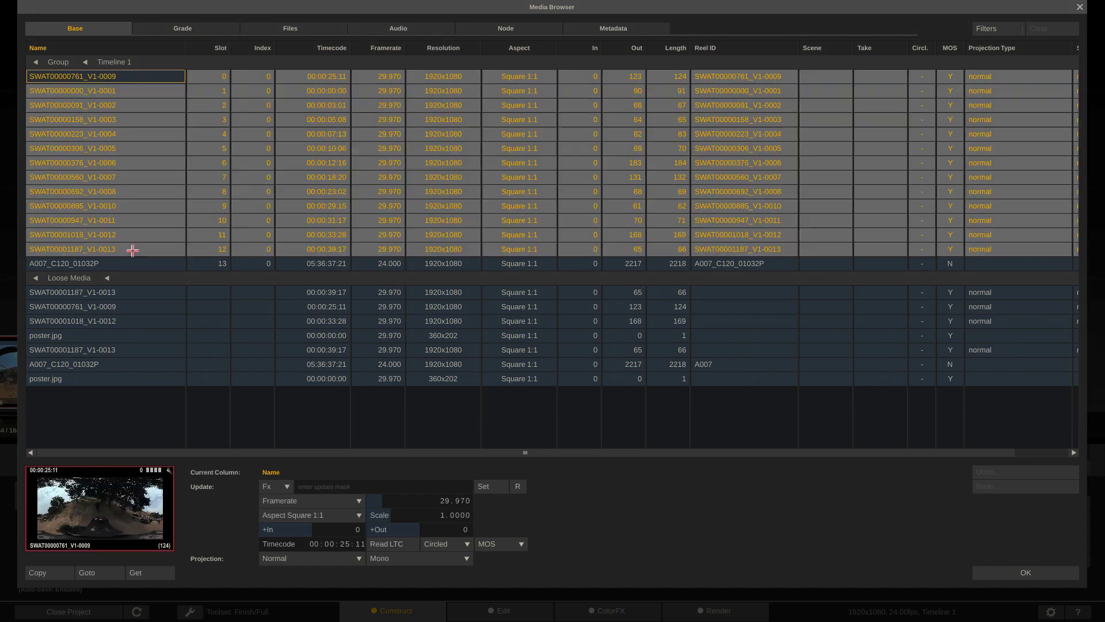
- Set the SWAT clips' projection to Equirectangular 360 in the Media Browser
click(282, 558)
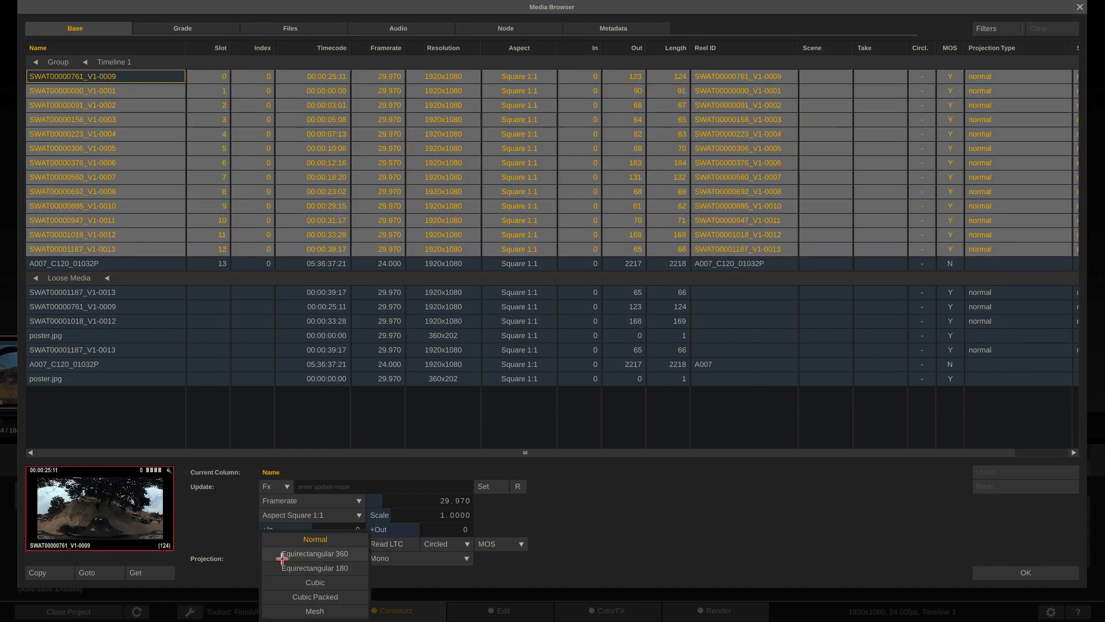
click(321, 557)
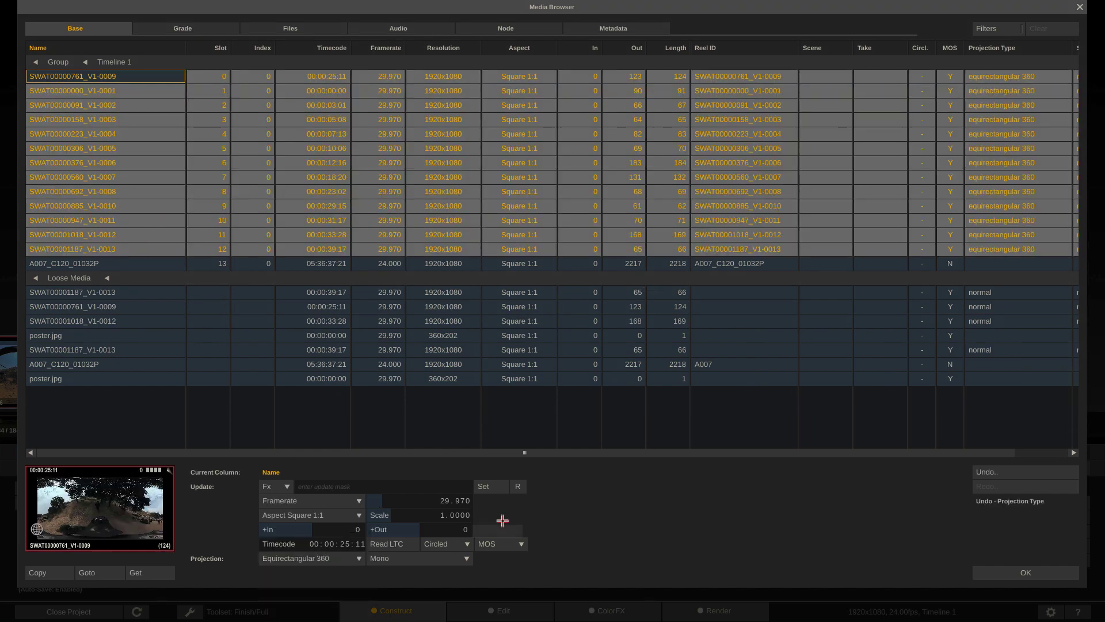
click(1000, 573)
- Play the timeline on the Edit page from the second clip, SWAT00000306_V1-0005, then stop
click(532, 615)
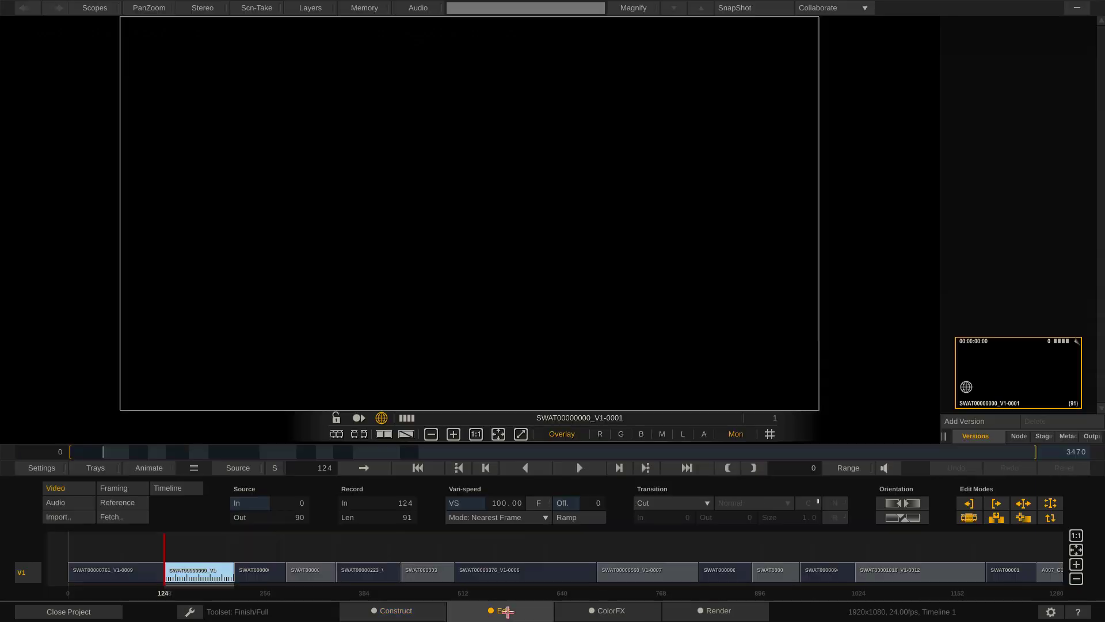
click(266, 550)
key(space)
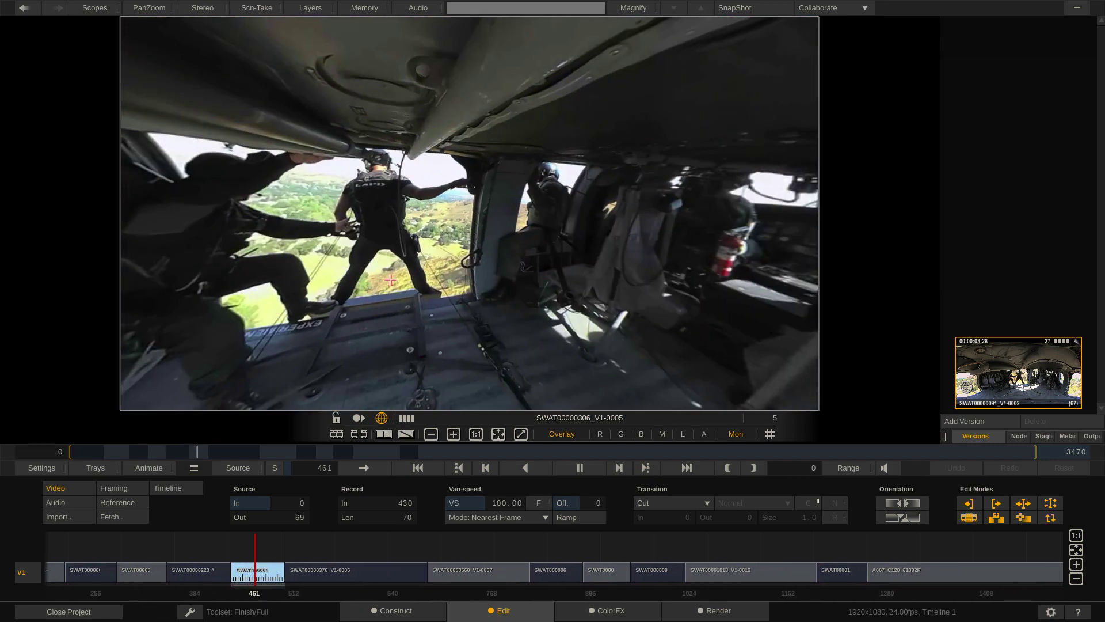
click(576, 461)
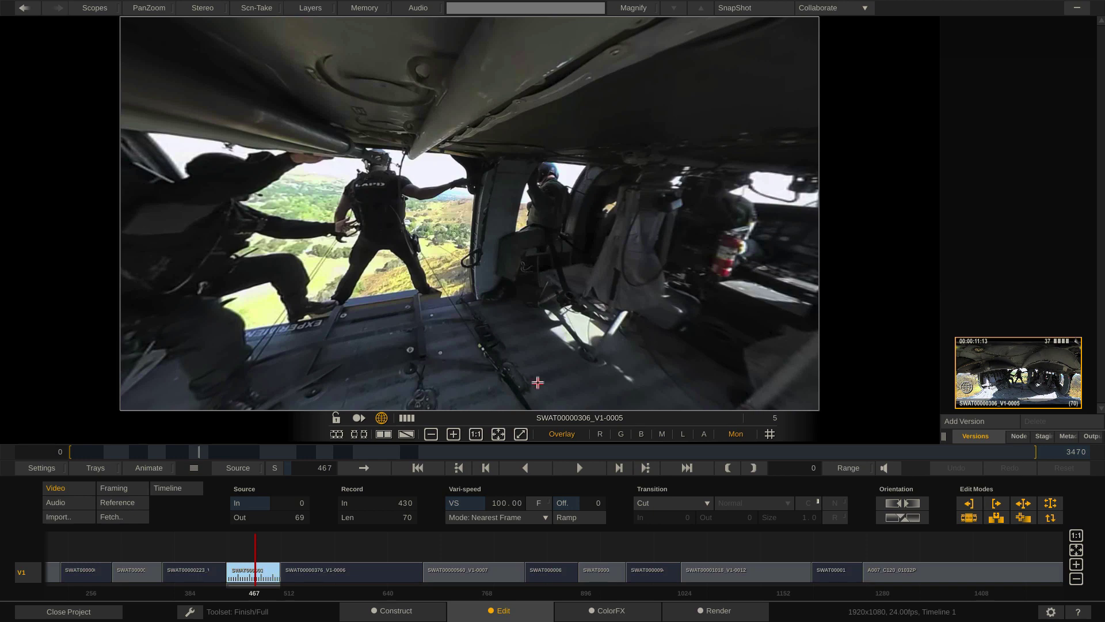
- On frame 1216 of SWAT00001187_V1-0013, face the helicopter and darken the Master curve
click(600, 609)
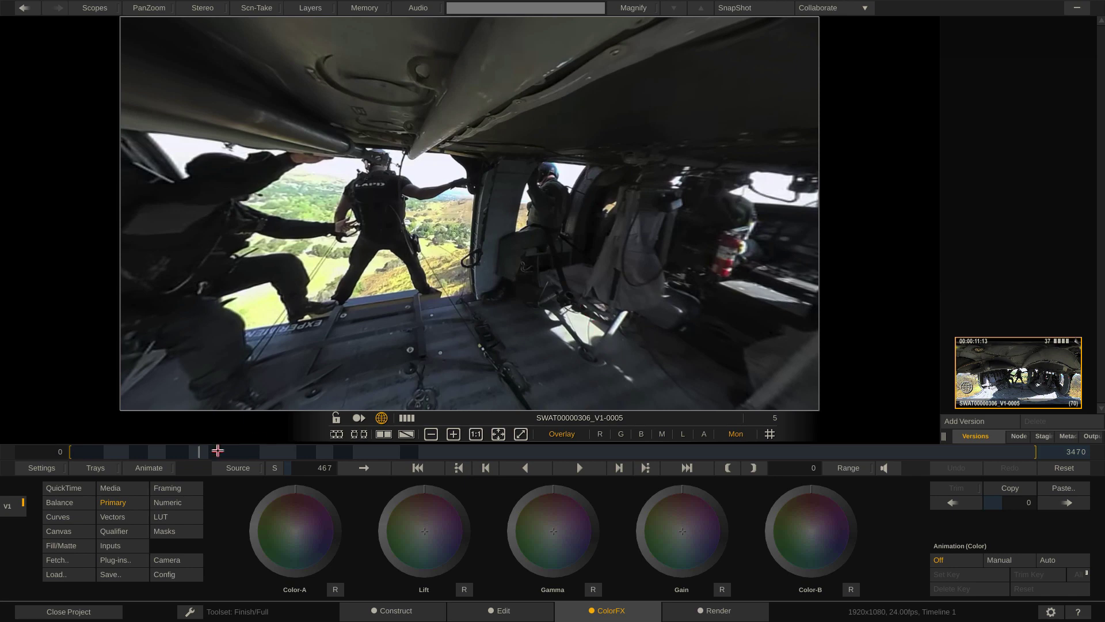
click(59, 516)
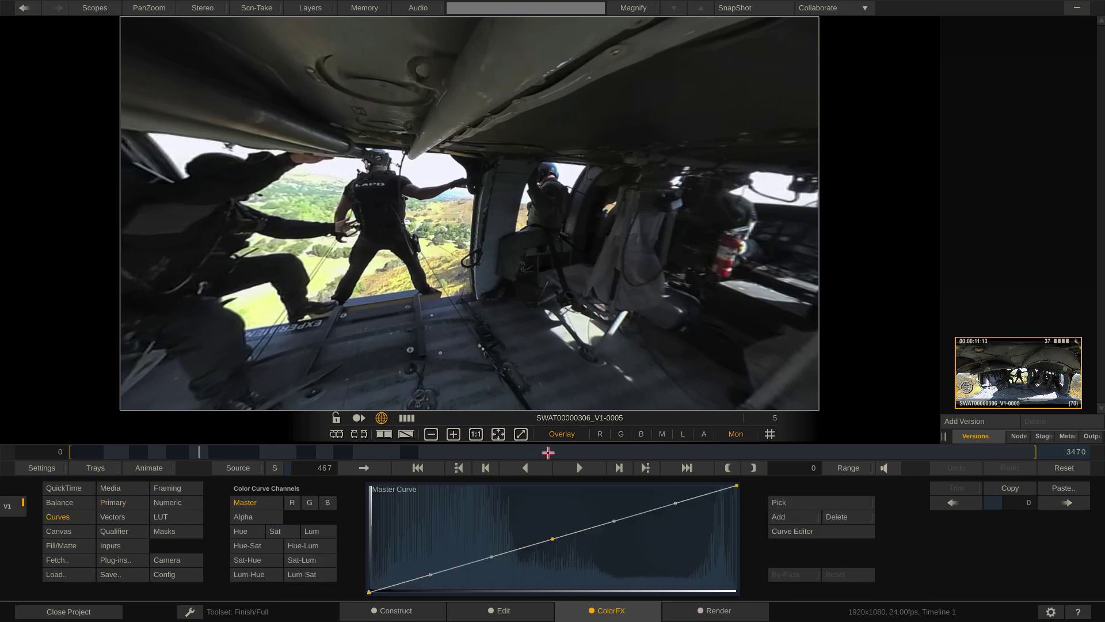
click(407, 452)
drag(375, 451, 408, 452)
drag(433, 354, 556, 271)
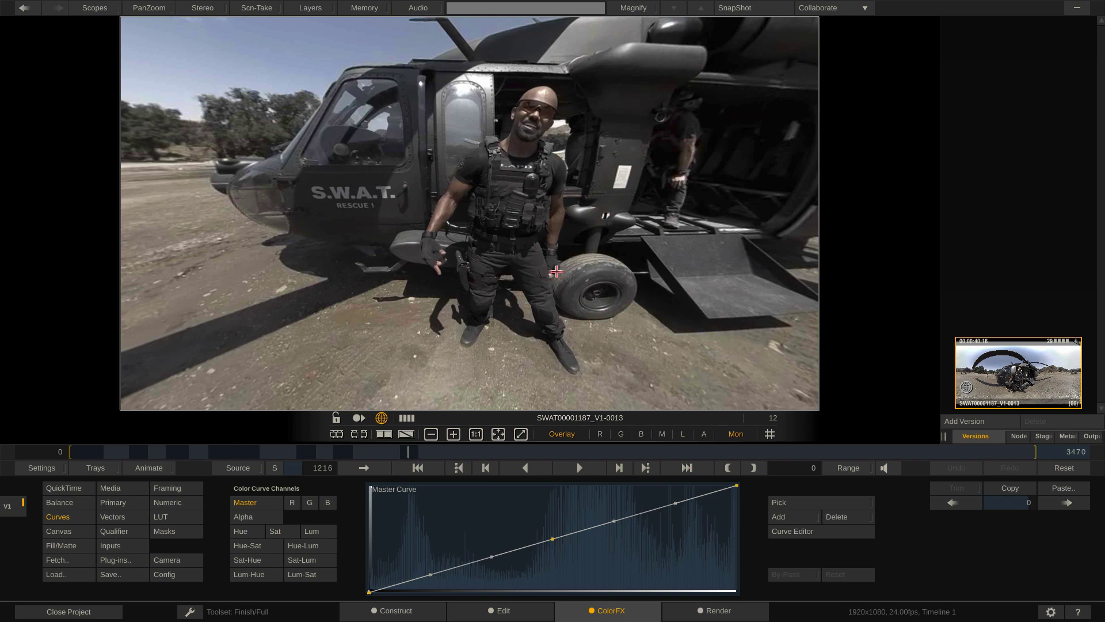
drag(554, 538, 572, 518)
- Lower the Green curve for a magenta tint and pull the Blue curve points down
click(292, 502)
click(310, 502)
drag(553, 538, 558, 538)
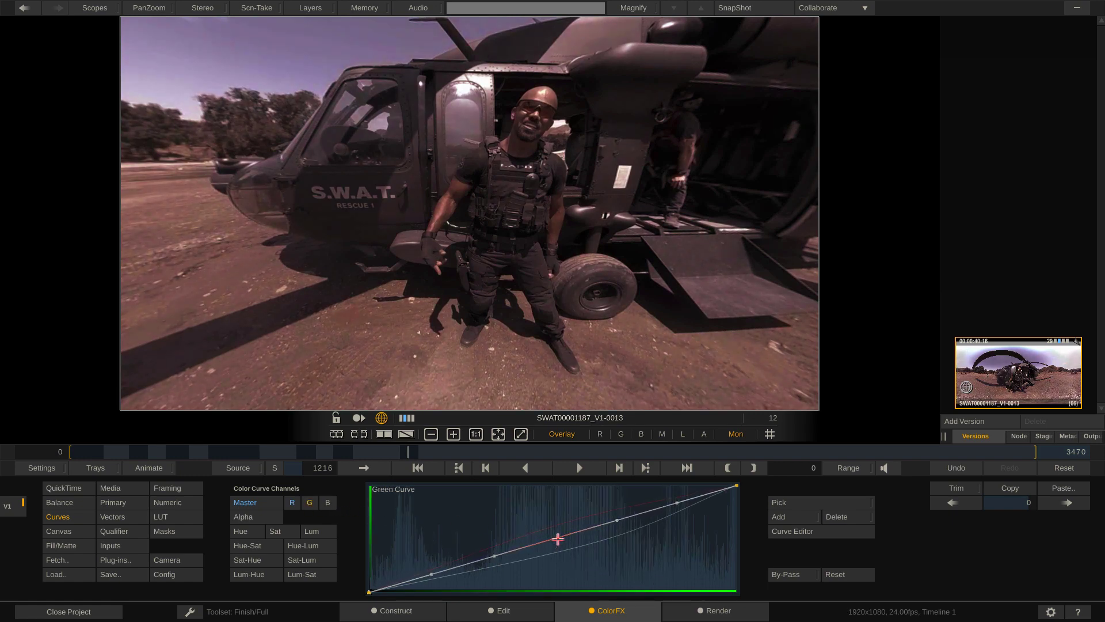
click(327, 502)
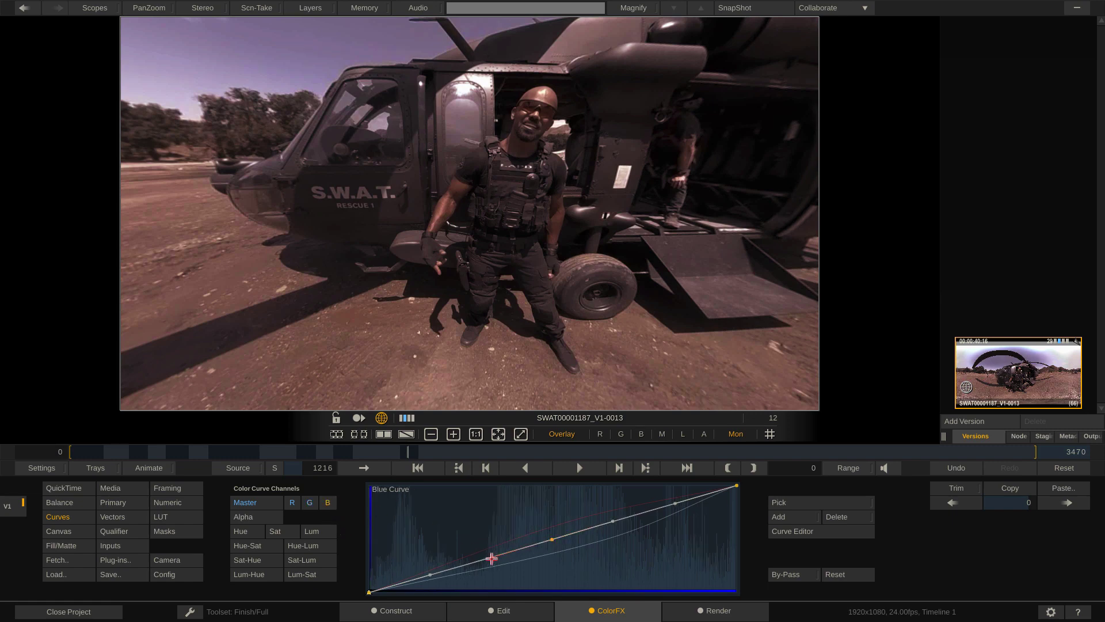
drag(491, 558, 491, 560)
click(549, 550)
drag(552, 539, 552, 540)
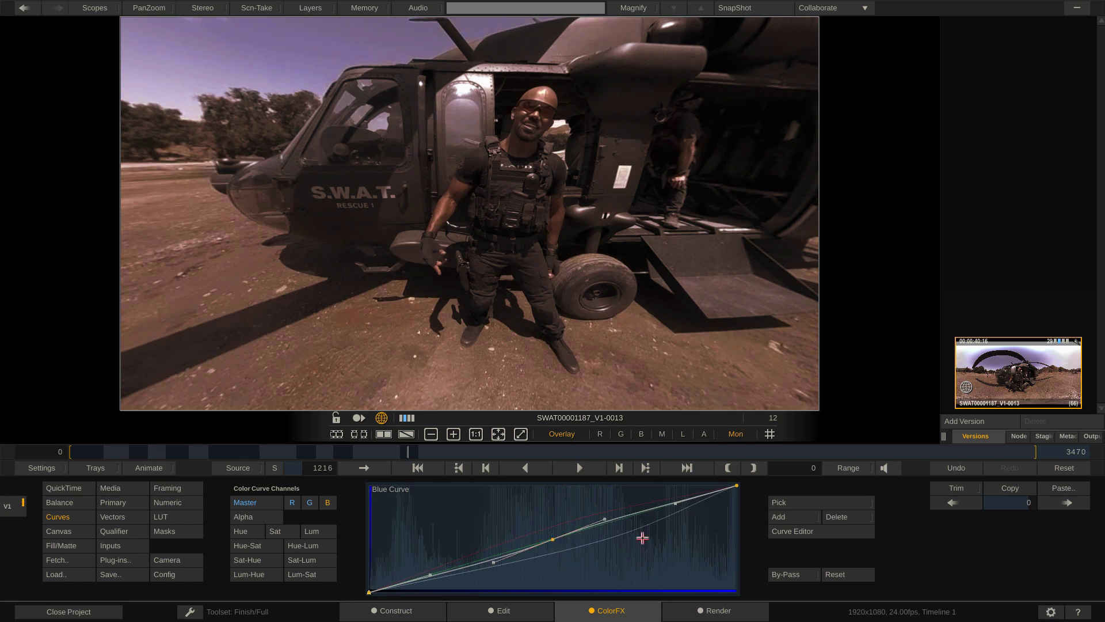
- Toggle By-Pass off and on twice to compare the graded and ungraded shot
click(780, 575)
click(780, 575)
click(780, 575)
click(780, 575)
- Show the project trays in an enlarged panel with larger thumbnails in a wrapping grid
click(95, 466)
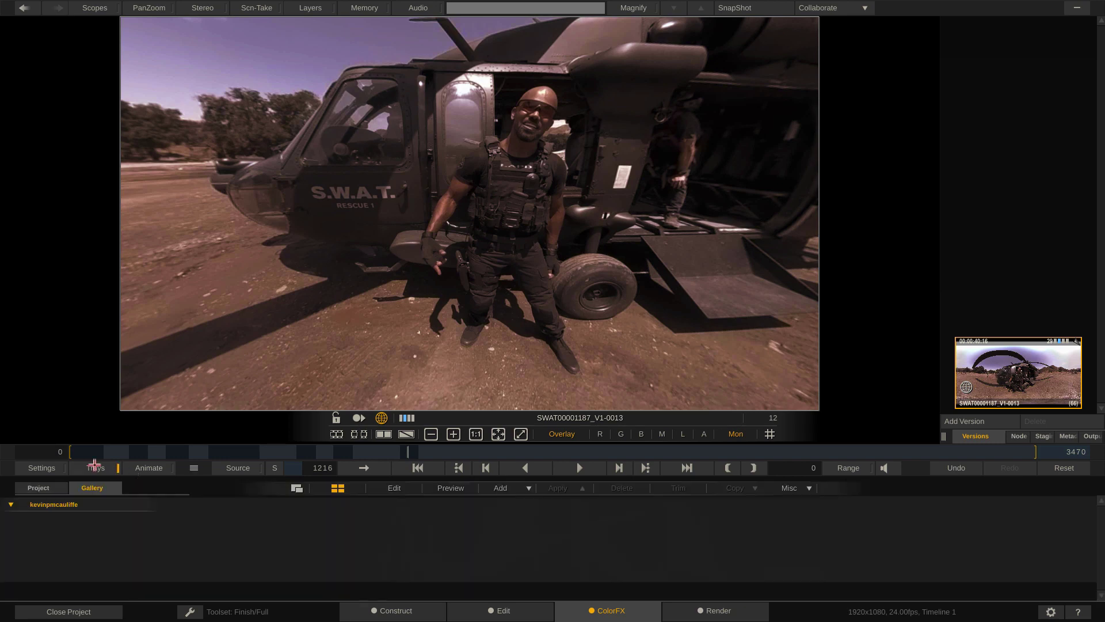
click(39, 486)
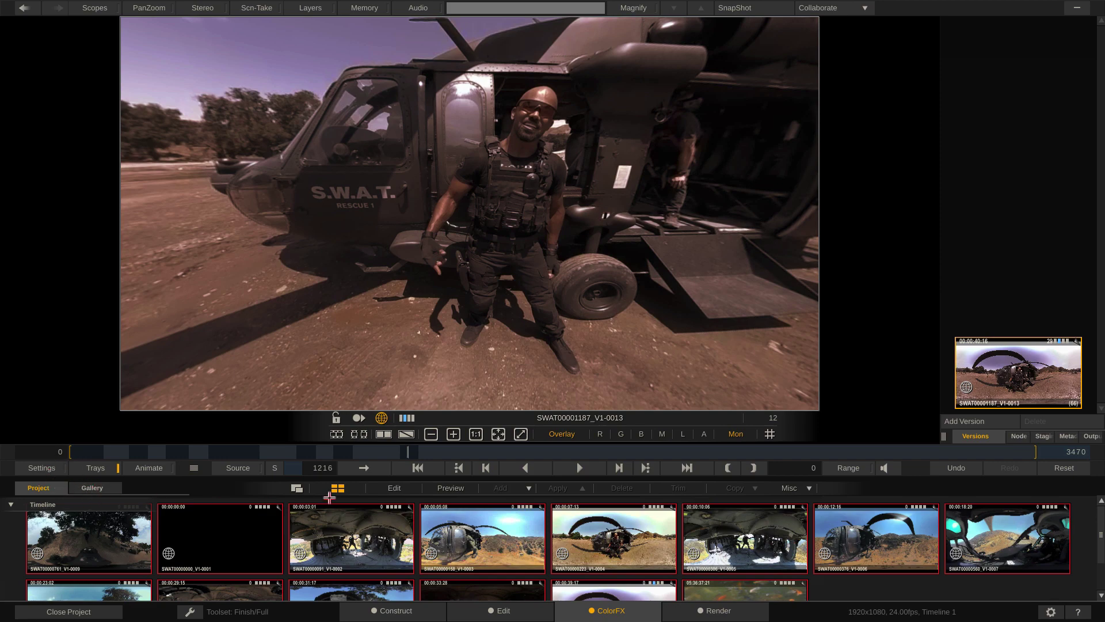
click(296, 488)
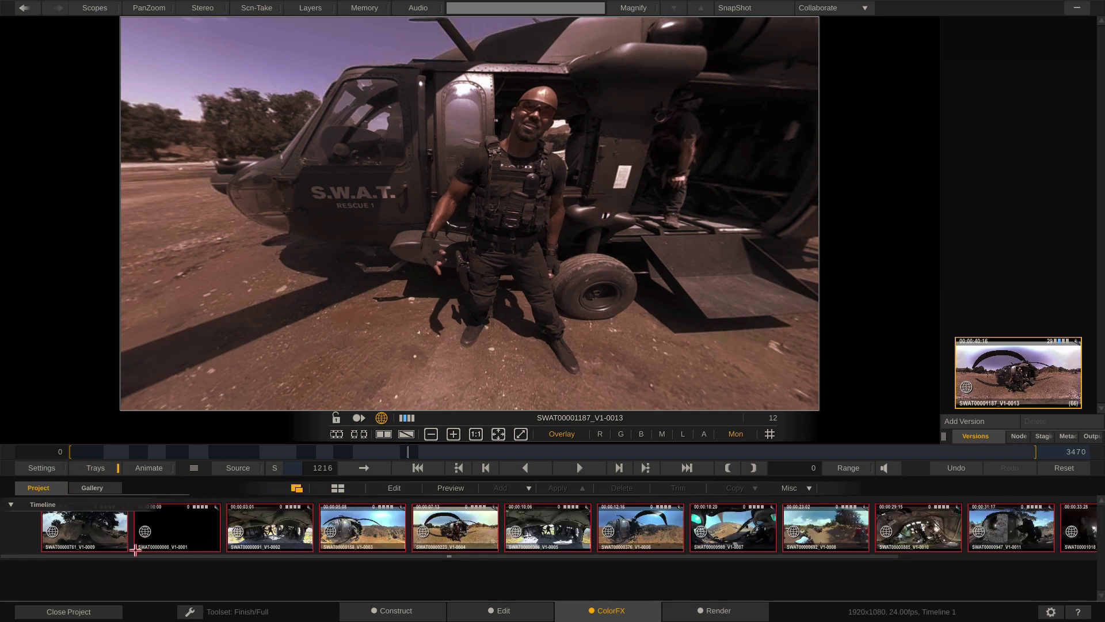
drag(109, 557, 54, 555)
drag(73, 556, 41, 558)
drag(191, 468, 186, 352)
click(292, 355)
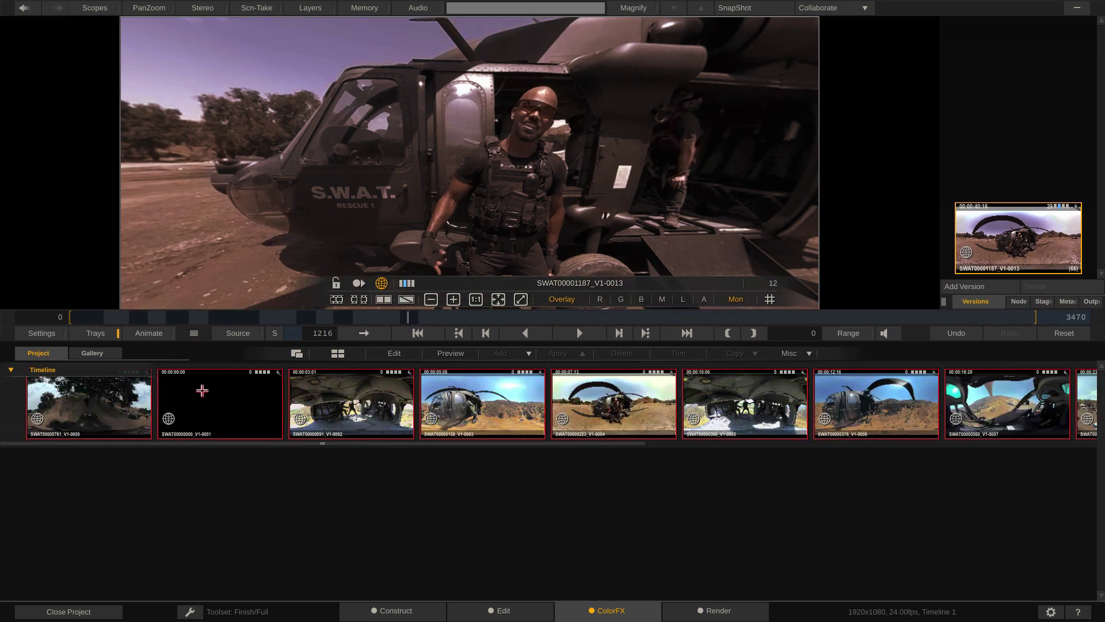
click(338, 354)
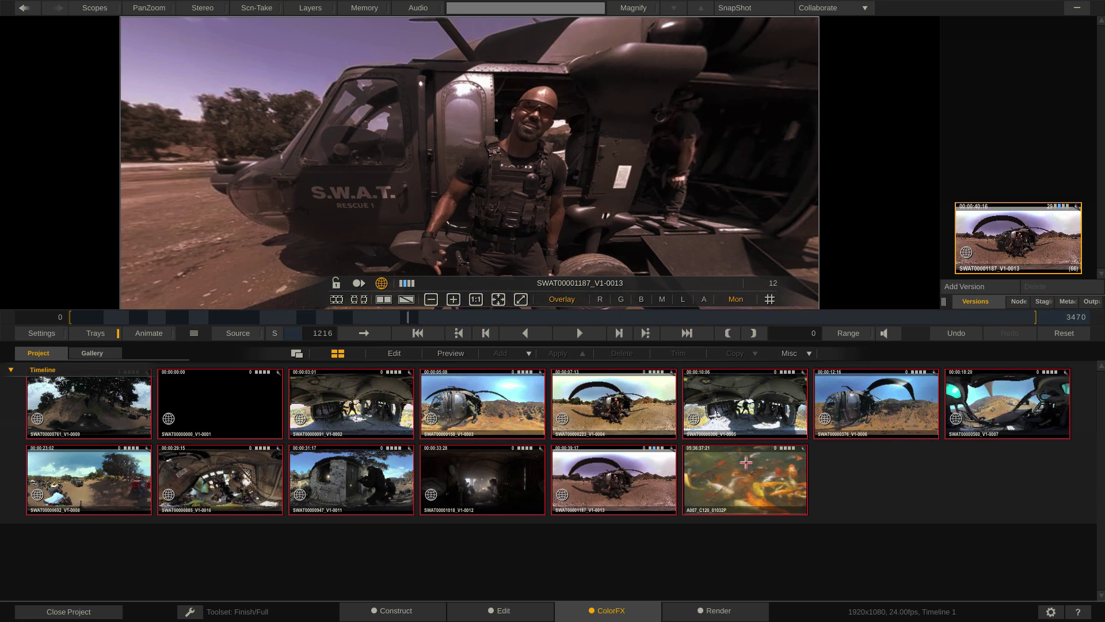
- Select SWAT00001187_V1-0013 and all the other clips except the koi clip, then open Copy options
click(595, 453)
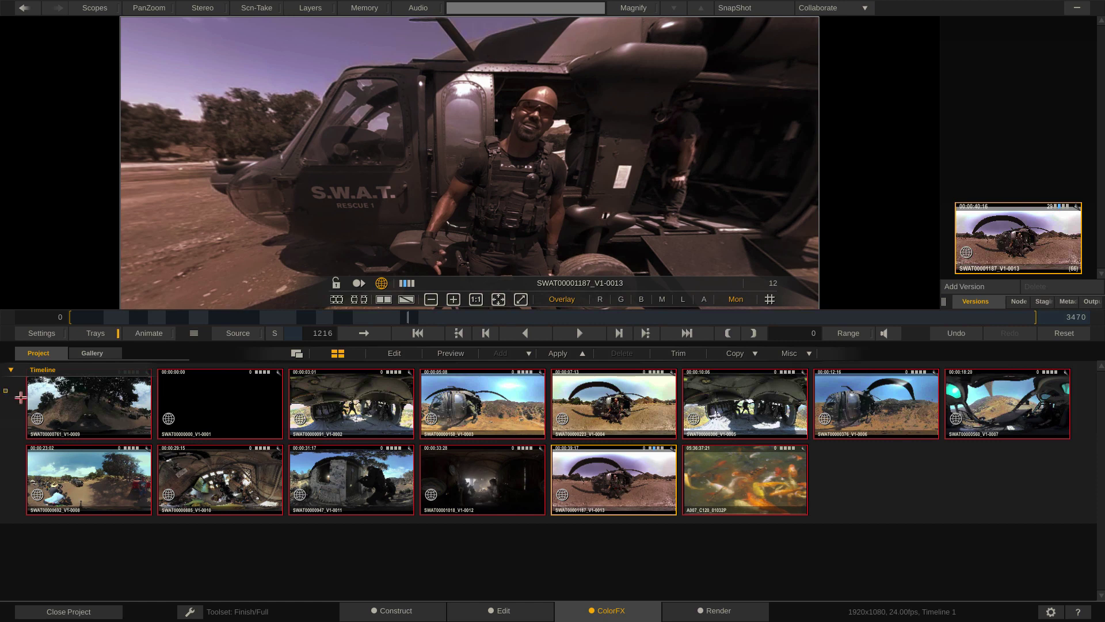
drag(3, 388, 1076, 507)
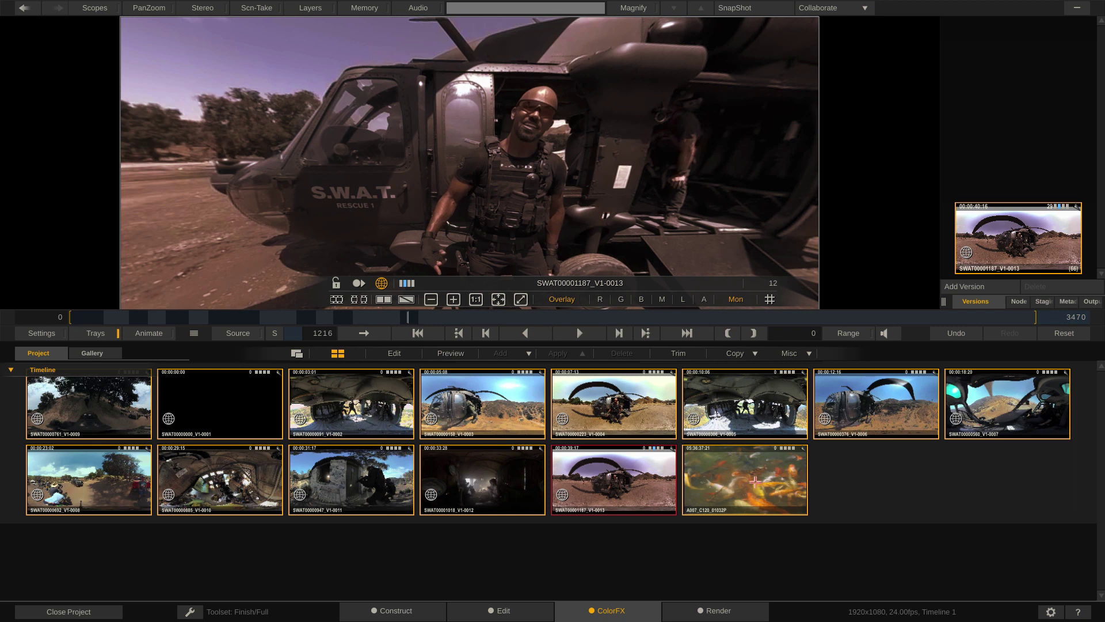
click(755, 479)
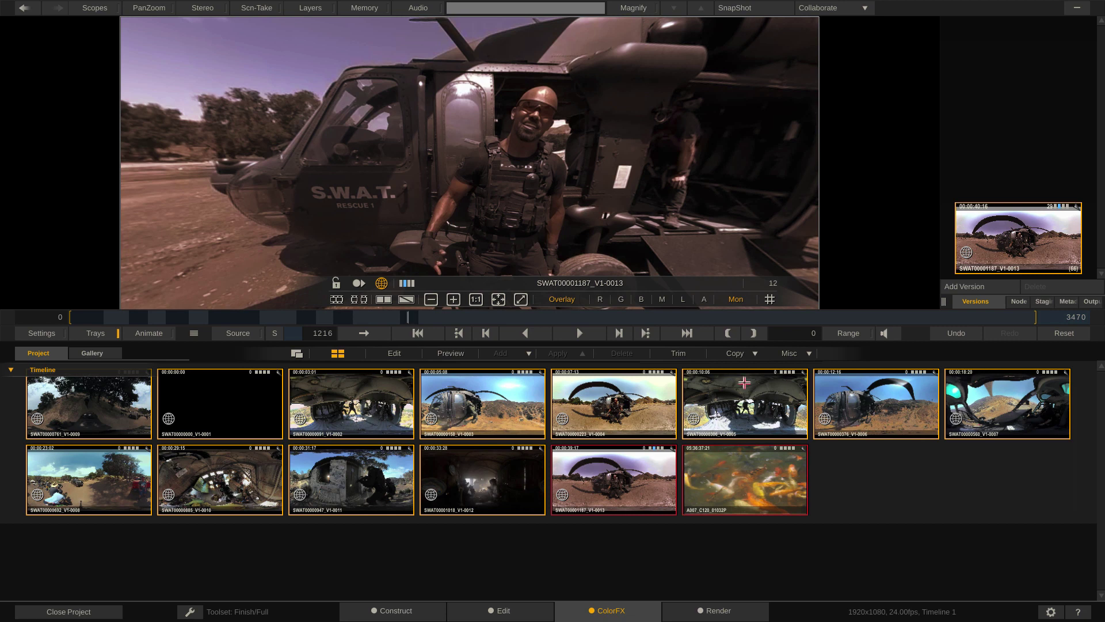
click(754, 353)
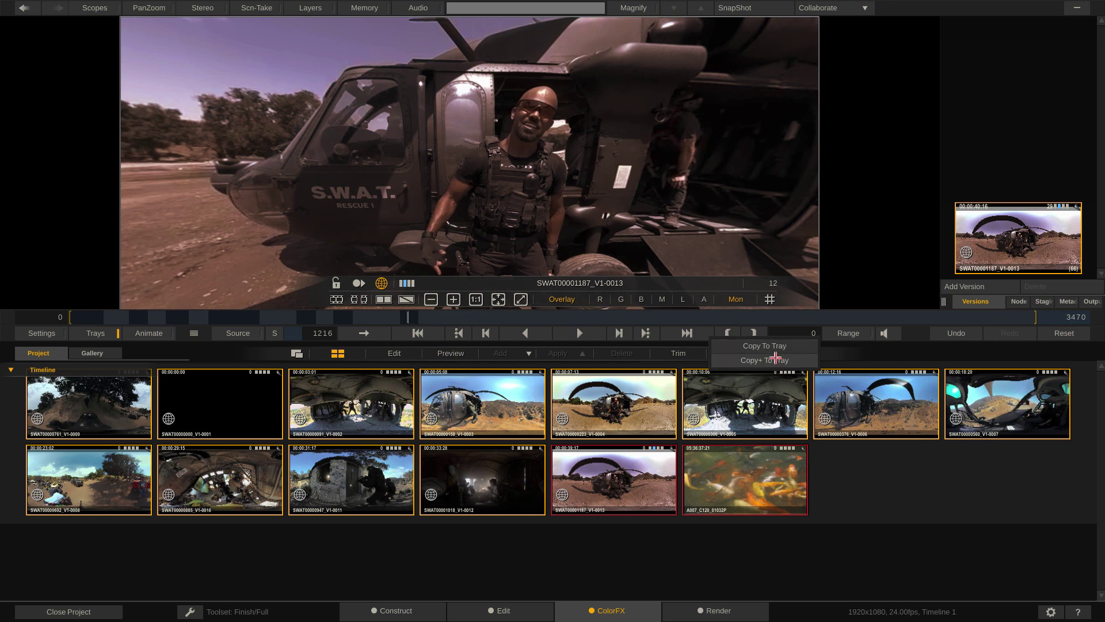
- Use Copy+ To Tray with only Curves selected to copy the grade onto the selected clips
click(764, 360)
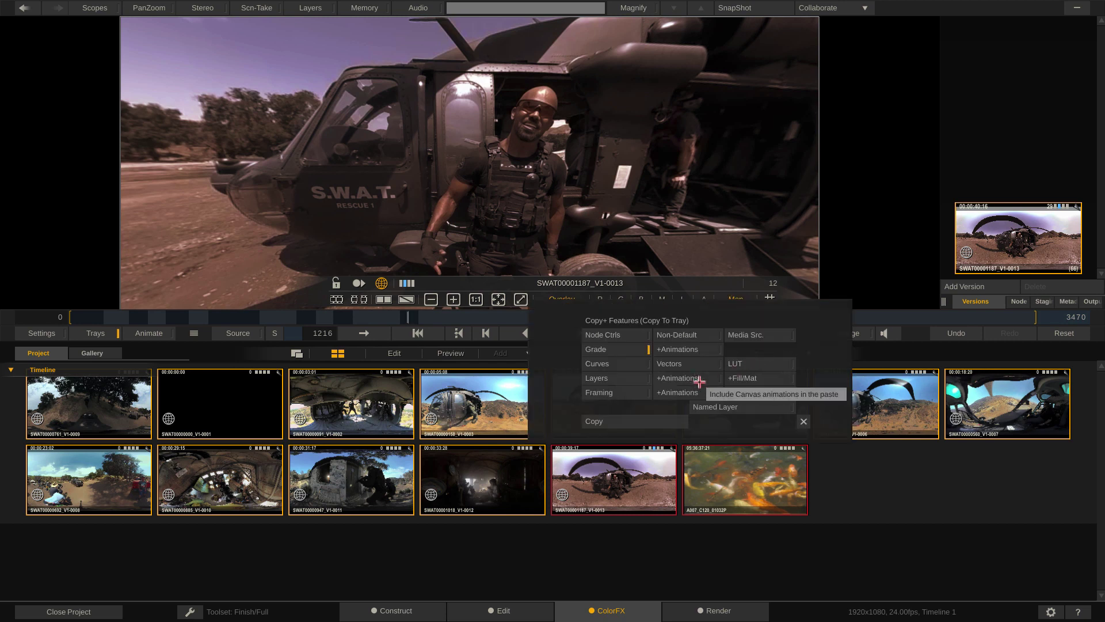
click(624, 363)
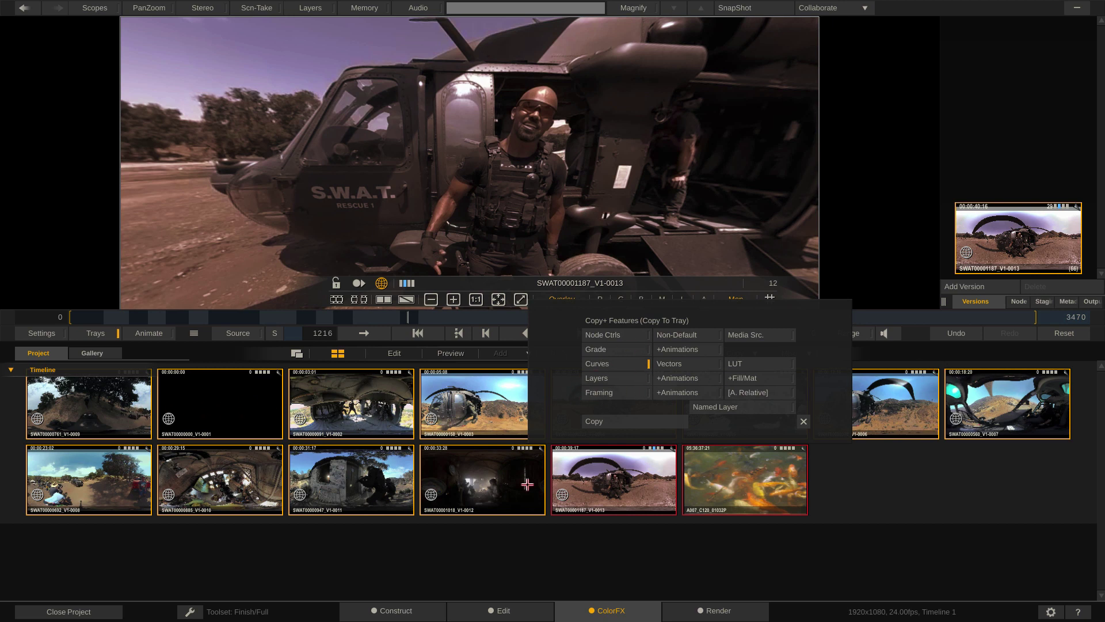
click(606, 423)
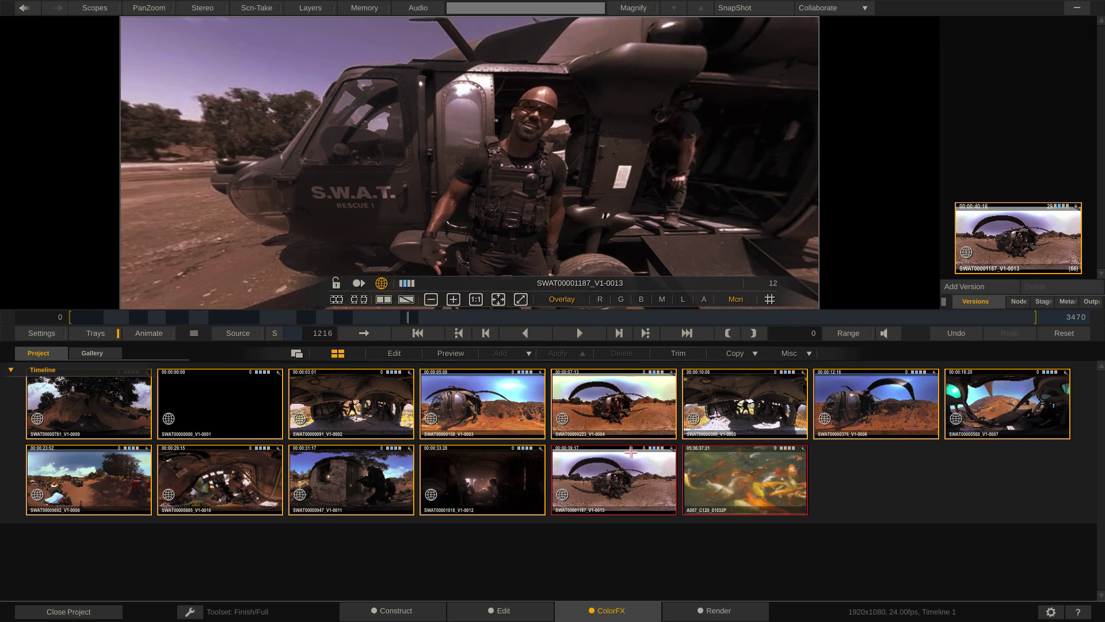
- Hide the trays, jump to the koi clip A007_C120_01032P and show its RED Raw settings
click(100, 333)
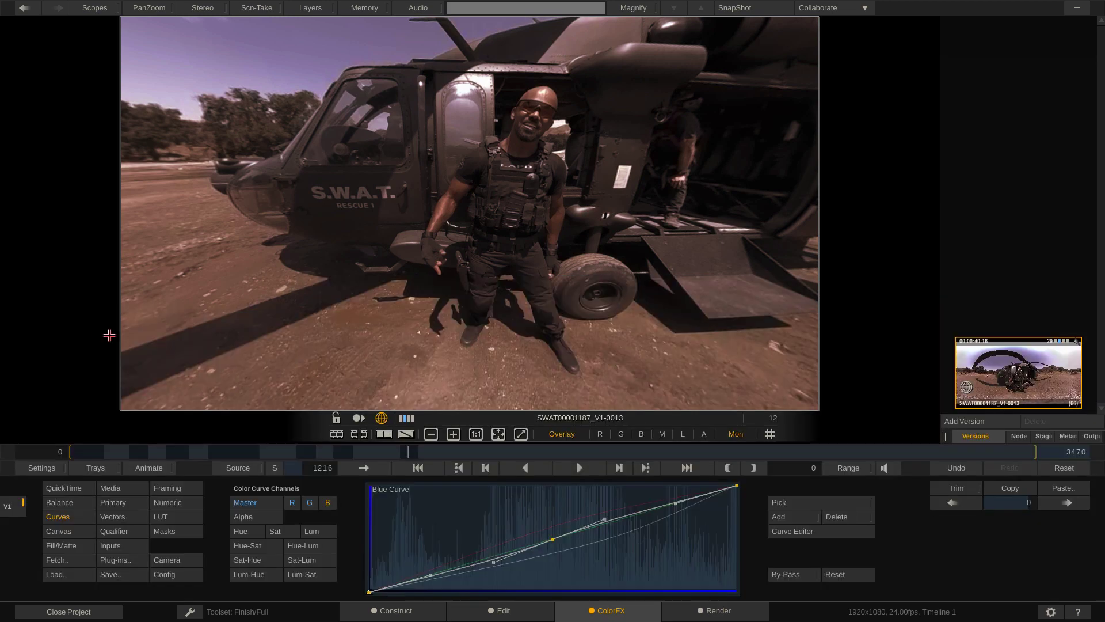
click(868, 452)
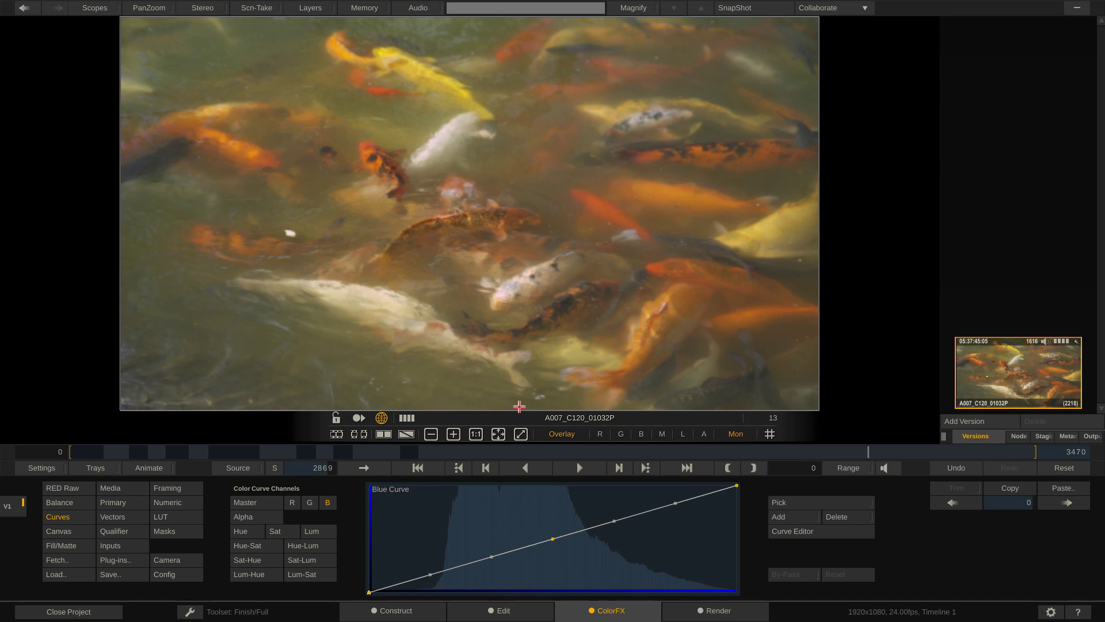
click(61, 486)
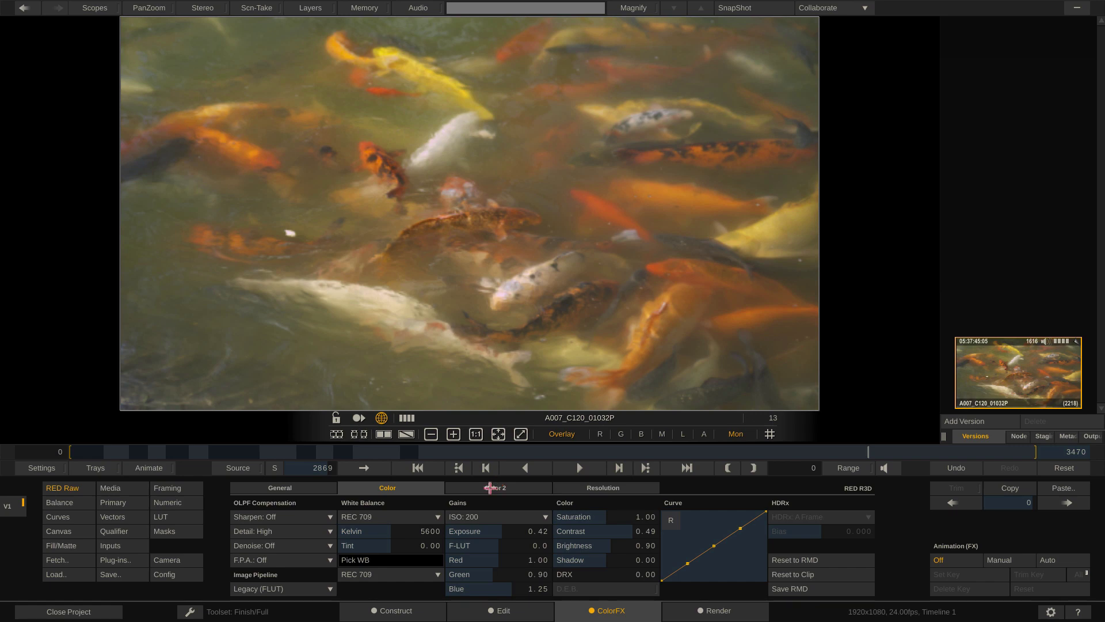
- Add a new tray above the timeline and type the name Helicopter Interior over Group 1
click(108, 465)
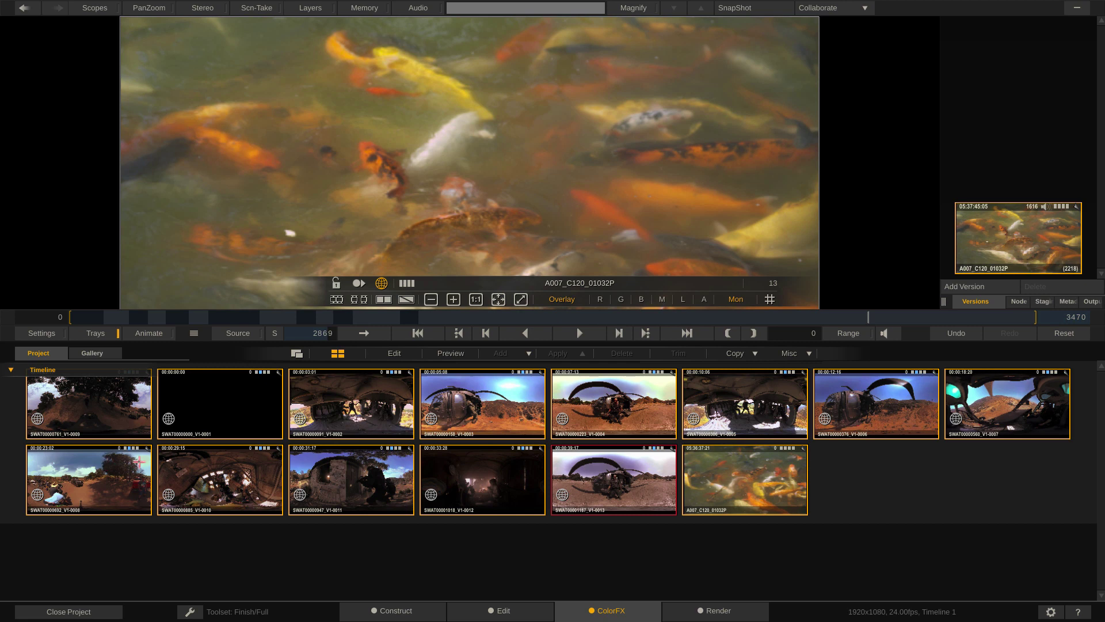
click(530, 353)
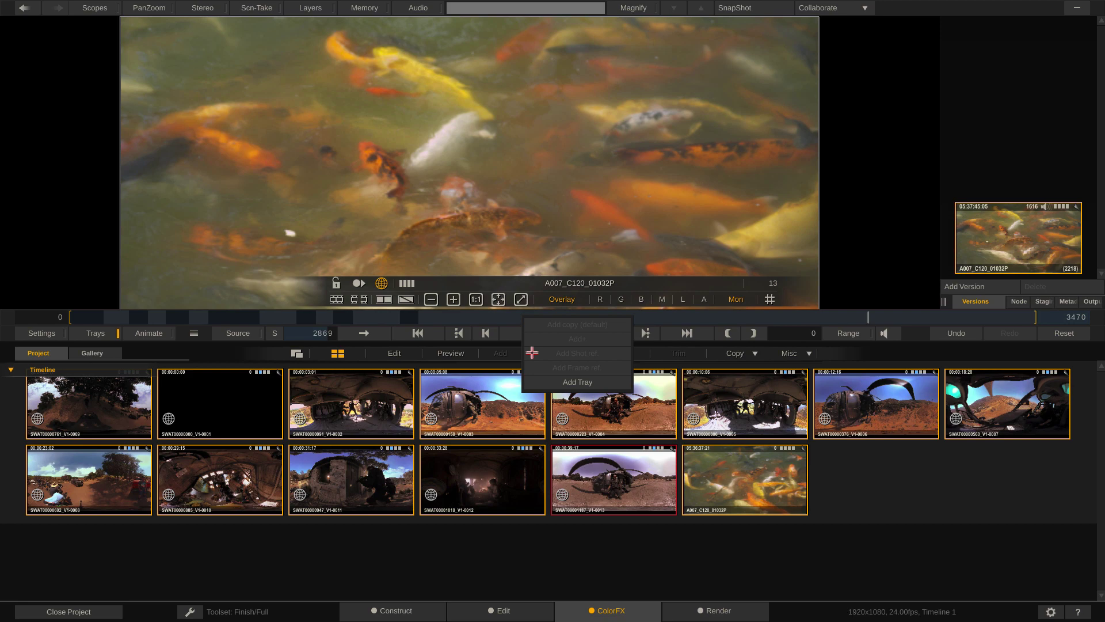
click(608, 382)
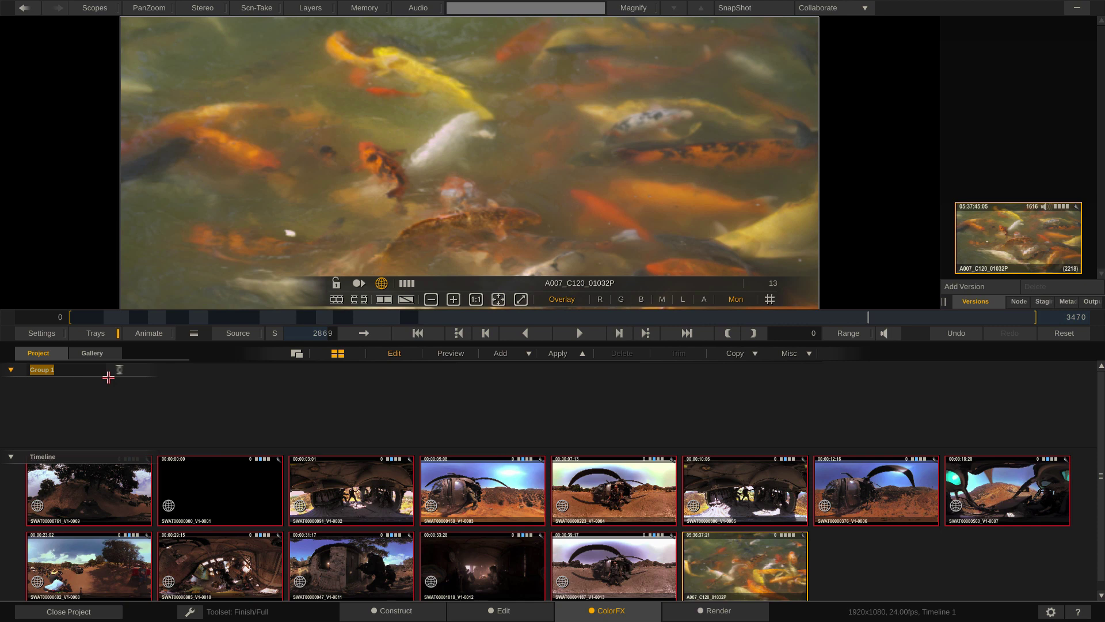
text(Hilicopter Interior)
- Confirm the Helicopter Interior tray name, delete the koi clip in Construct, and return to ColorFX
key(Return)
click(98, 333)
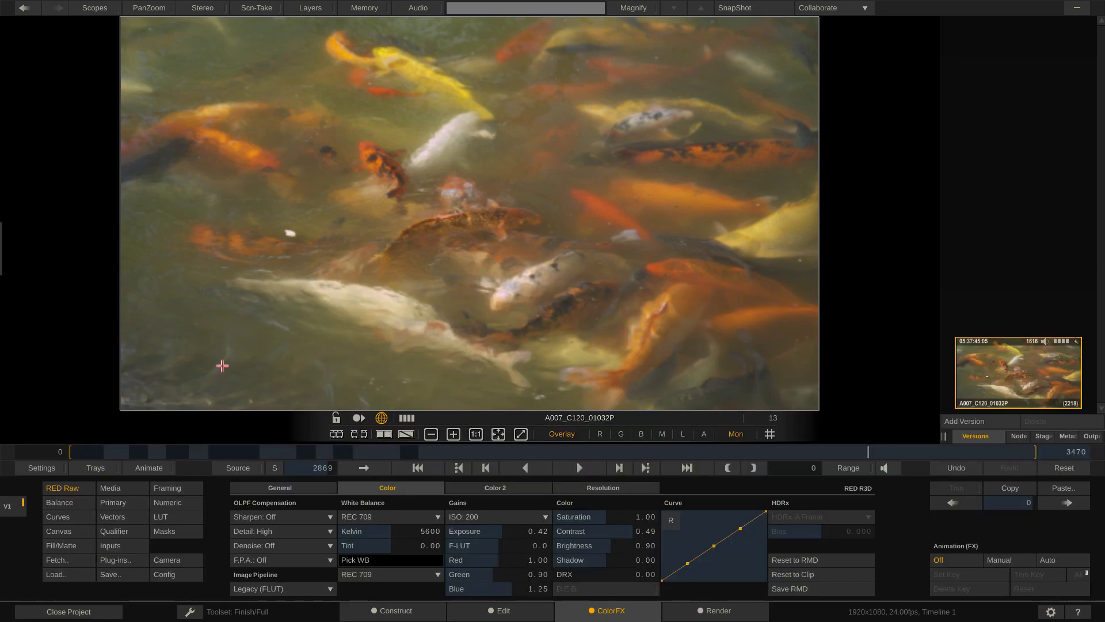
click(496, 609)
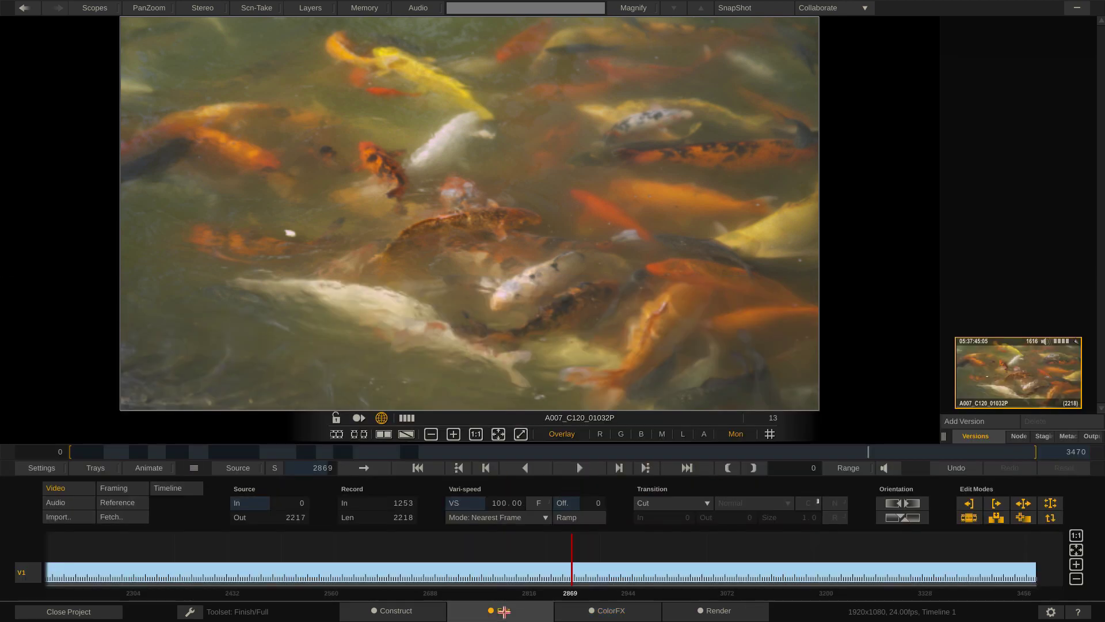
click(425, 611)
key(Delete)
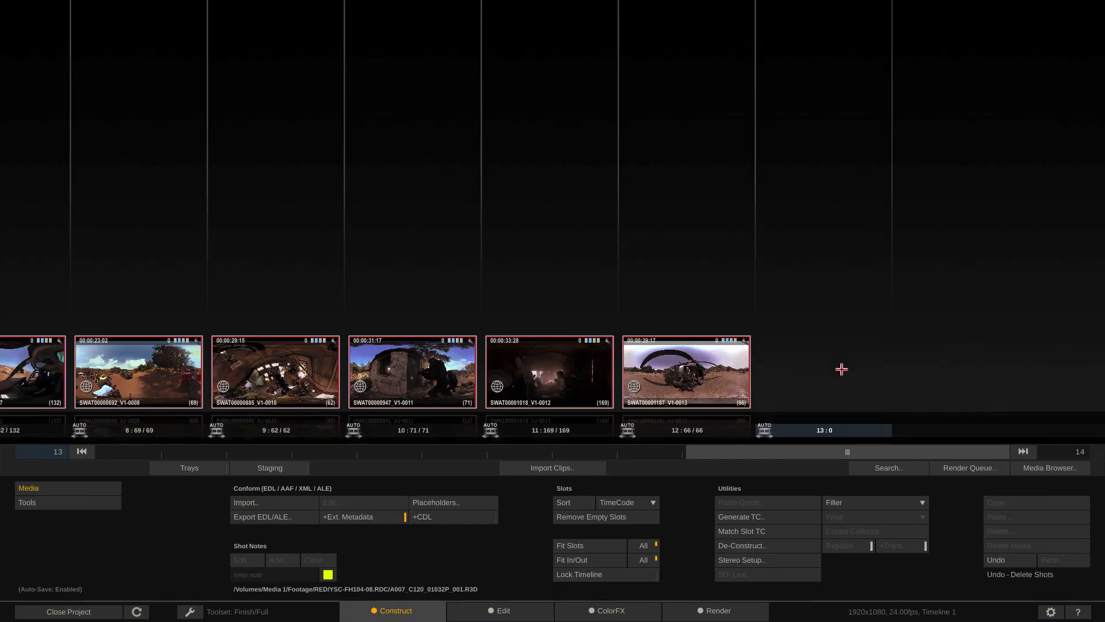
click(587, 609)
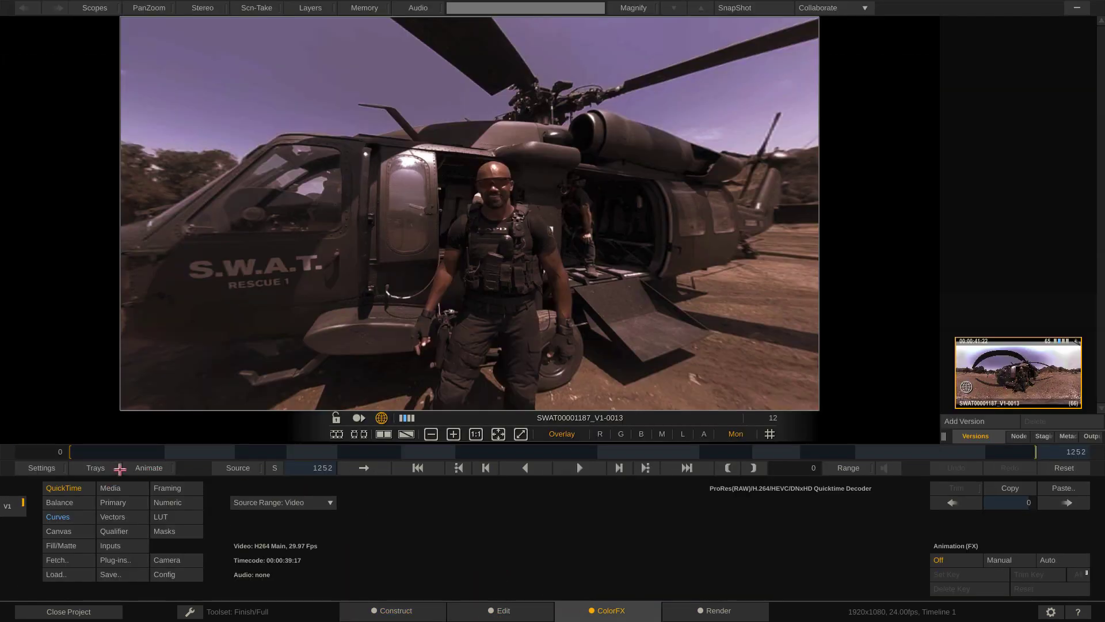
- Enlarge the trays panel and add a second tray named Helicopter Exterior, fixing a typo
click(92, 466)
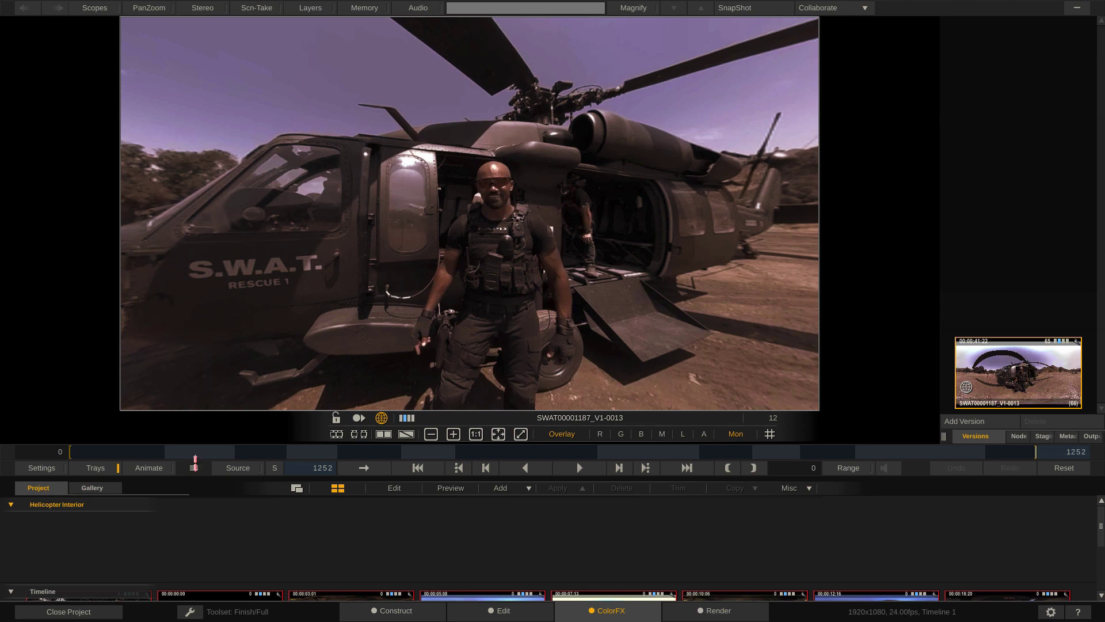
drag(197, 459, 214, 293)
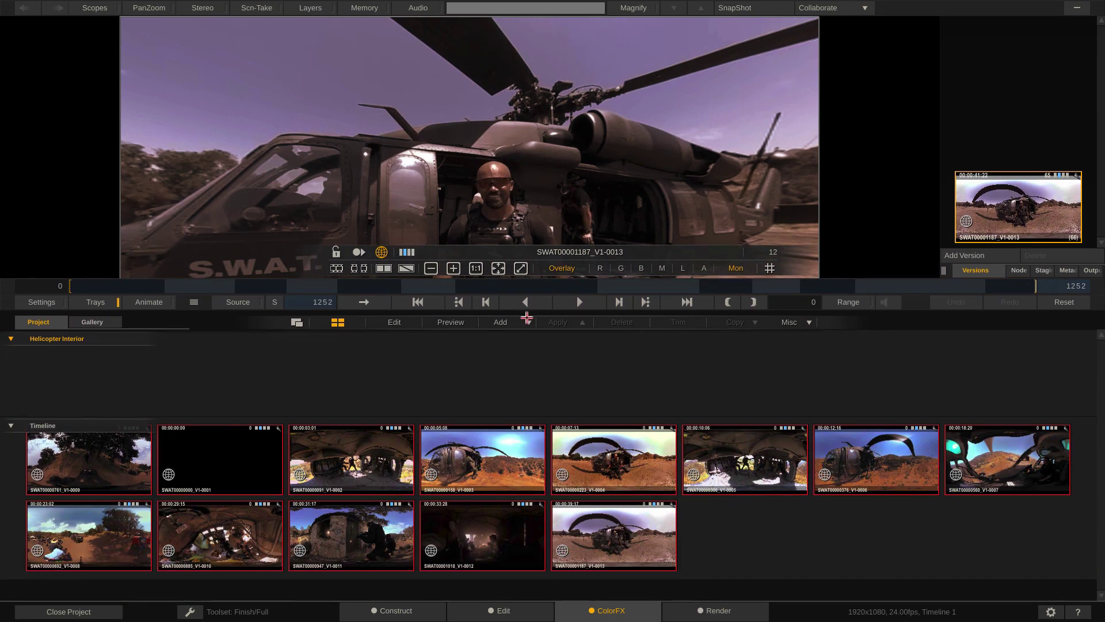
click(527, 321)
click(532, 350)
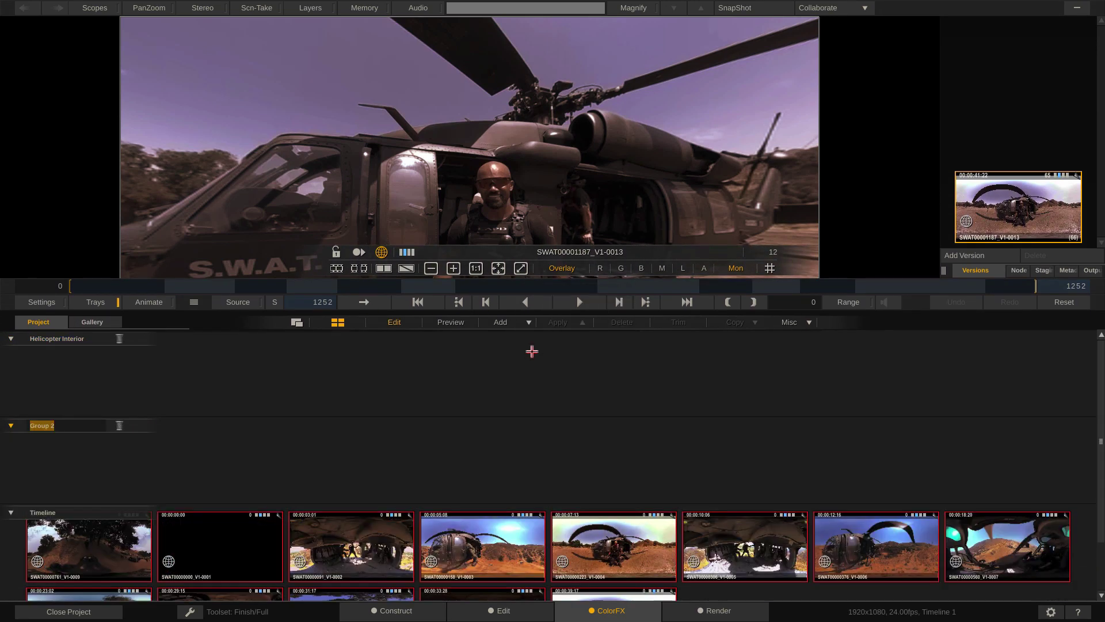
text(Helicopt)
click(67, 425)
text(ior)
key(Return)
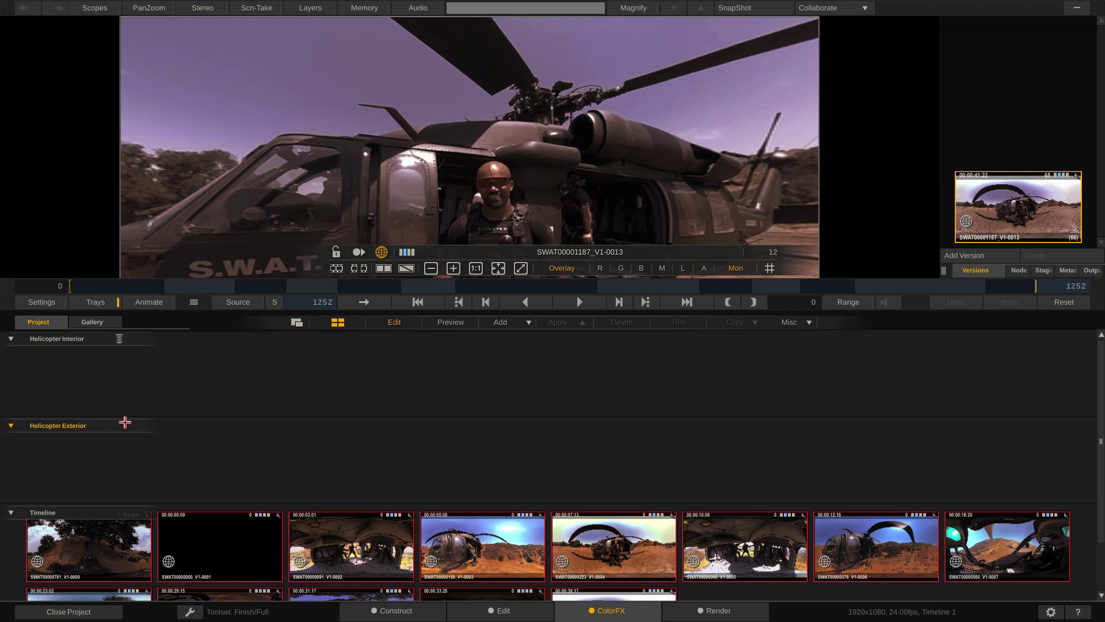
- Hide the trays and scrub between the forest road shot and the SWAT vehicle shot
click(98, 302)
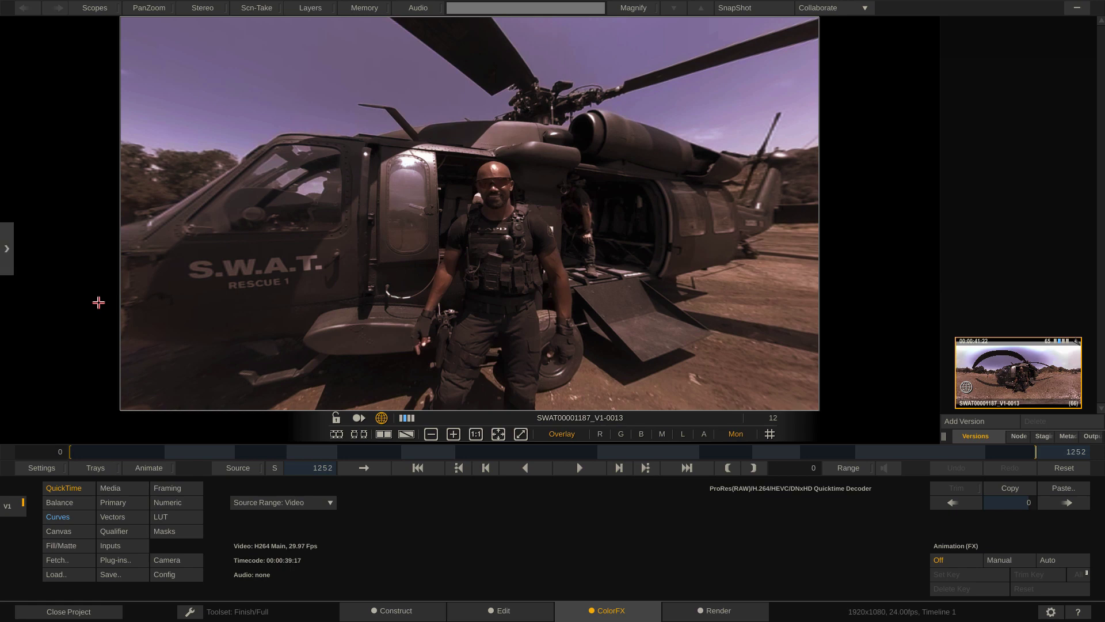
click(108, 455)
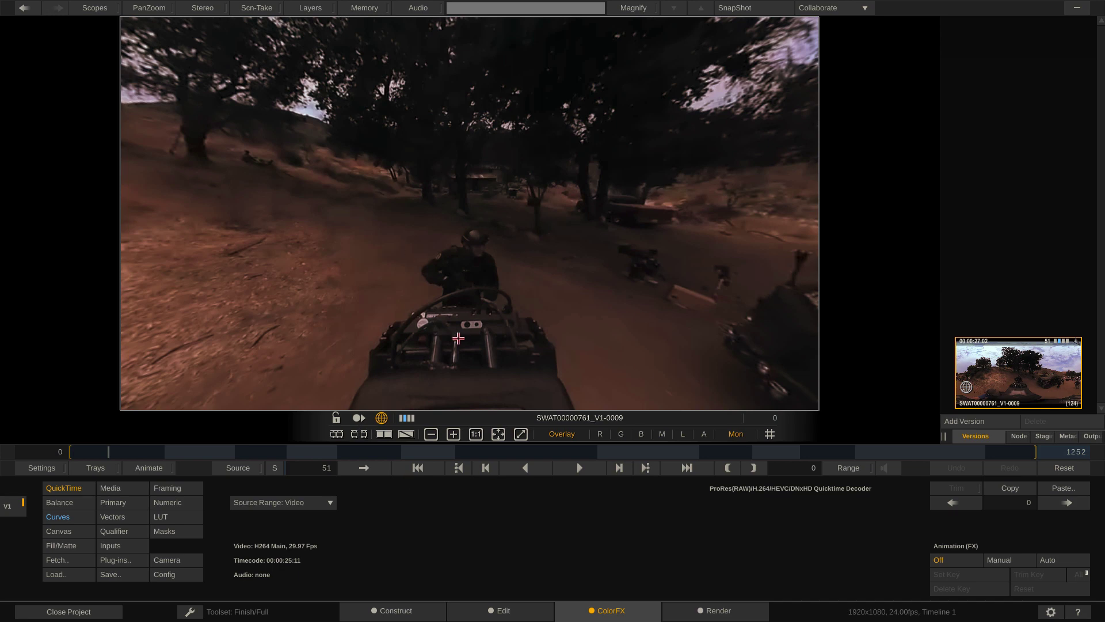
click(135, 454)
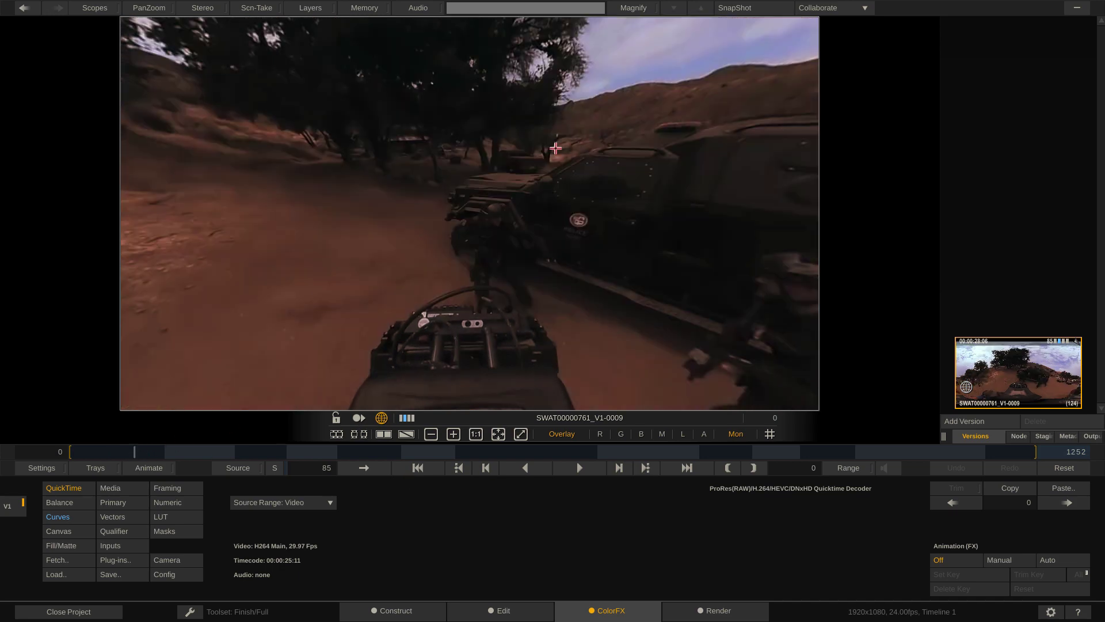
drag(199, 451, 743, 450)
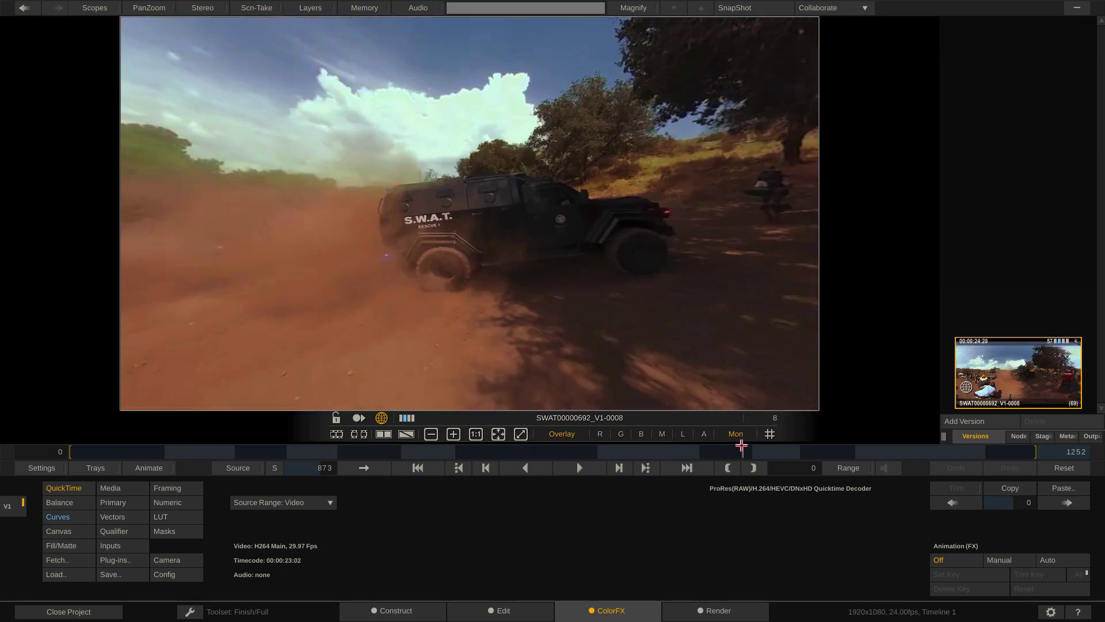
click(88, 448)
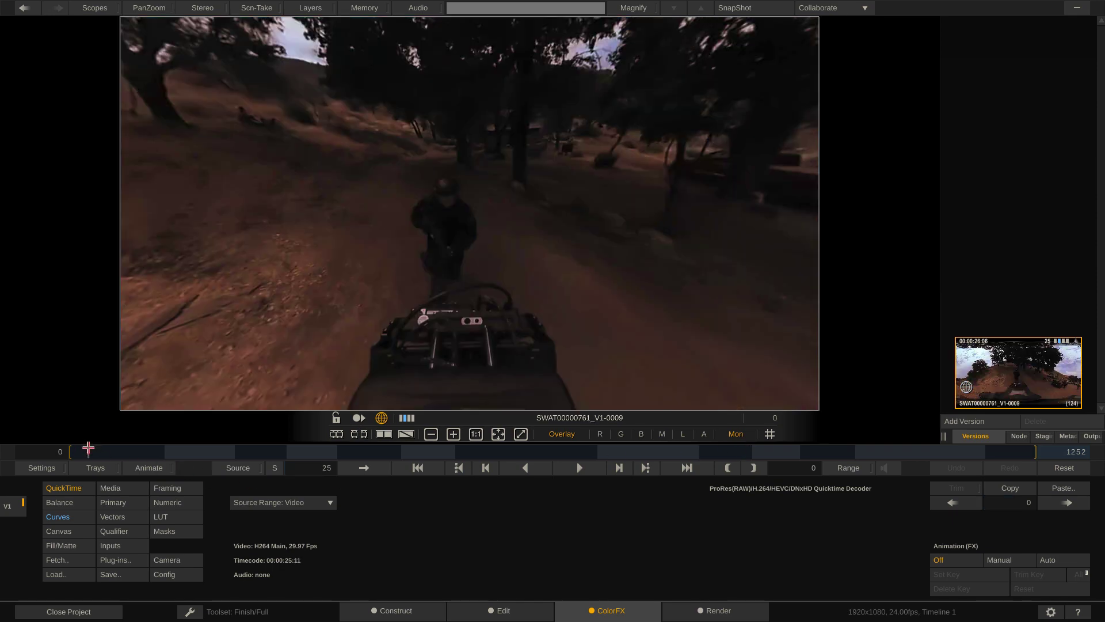
click(738, 454)
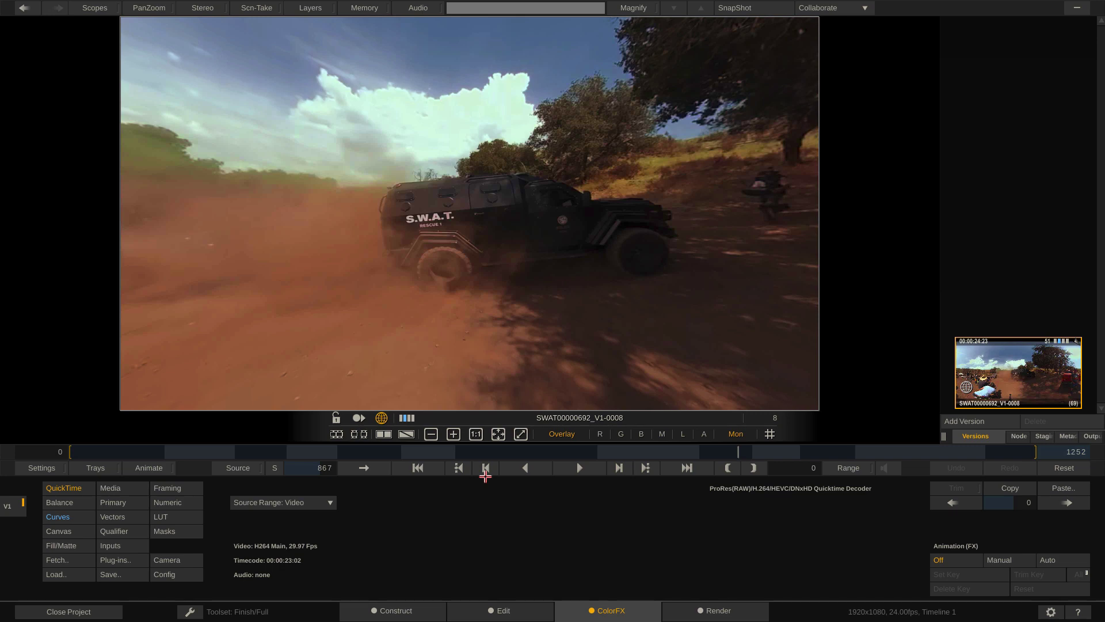
click(119, 452)
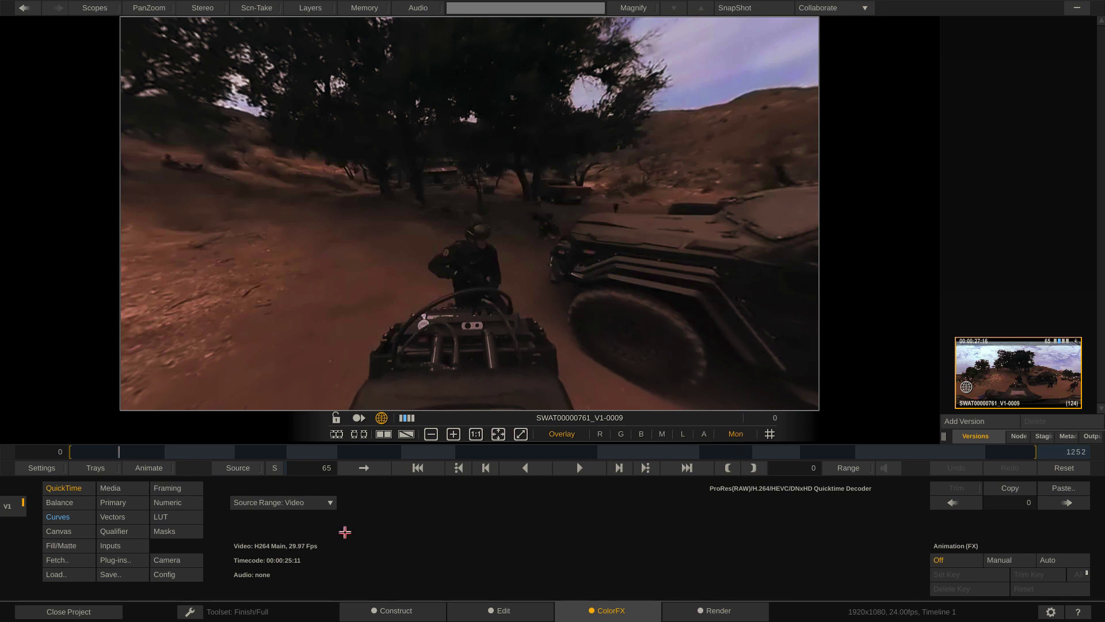
- Target the Helicopter Interior group and add the first cabin shot to it
click(105, 468)
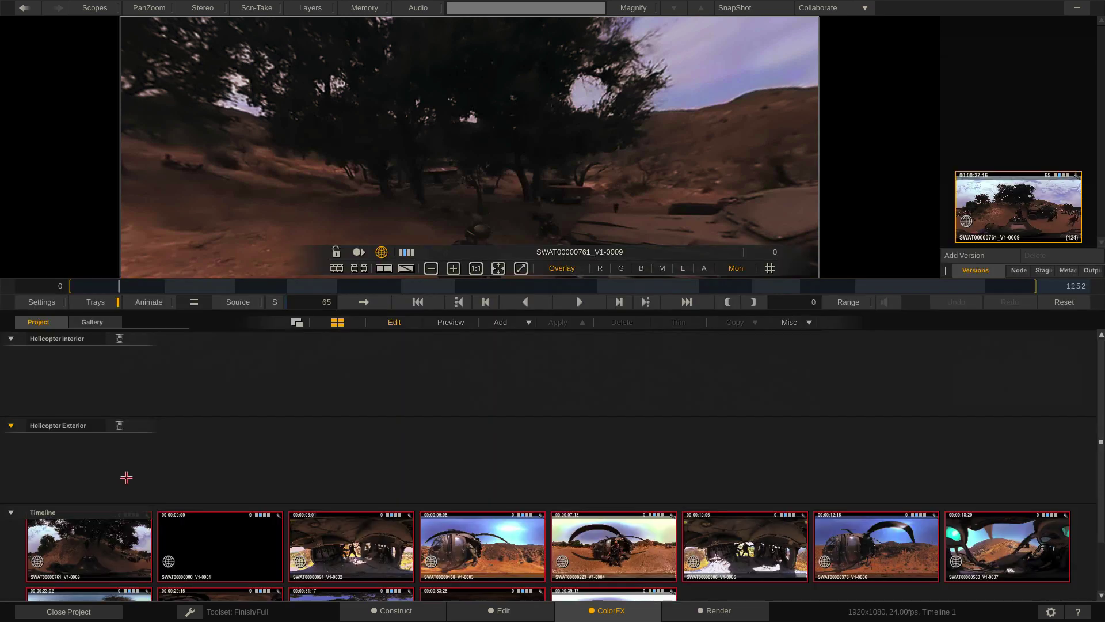
click(392, 322)
click(77, 356)
drag(120, 286, 256, 284)
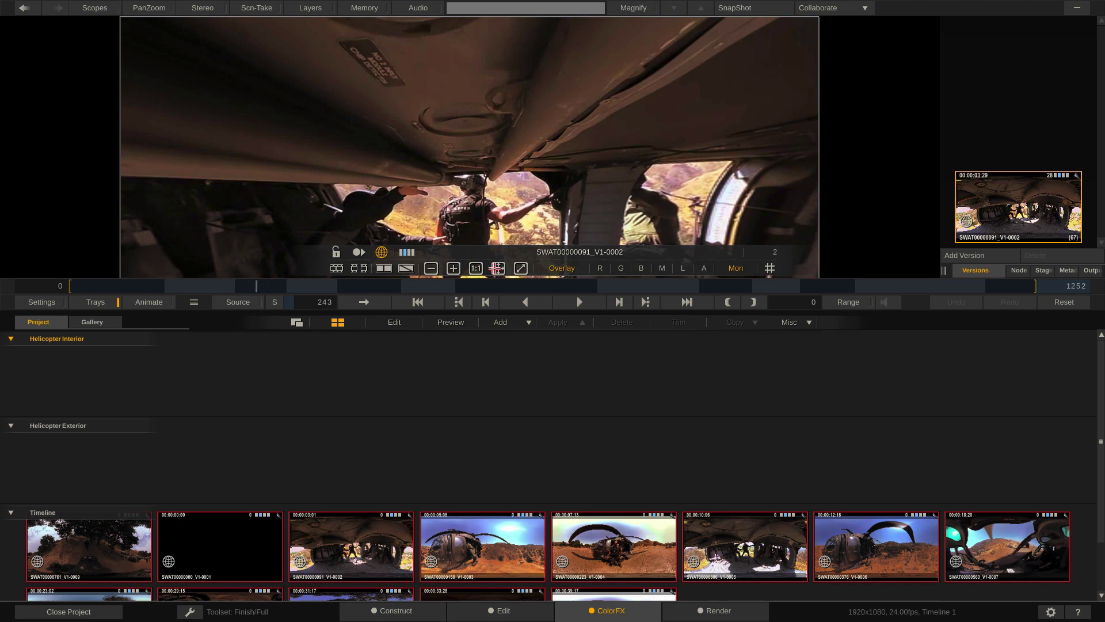
click(498, 268)
click(529, 322)
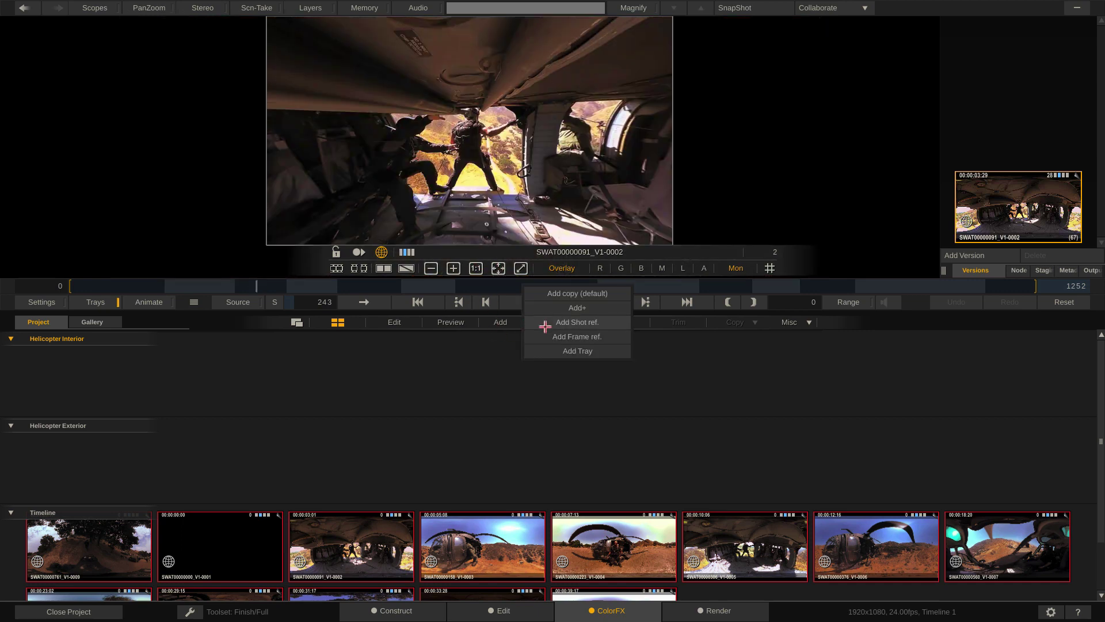
click(546, 323)
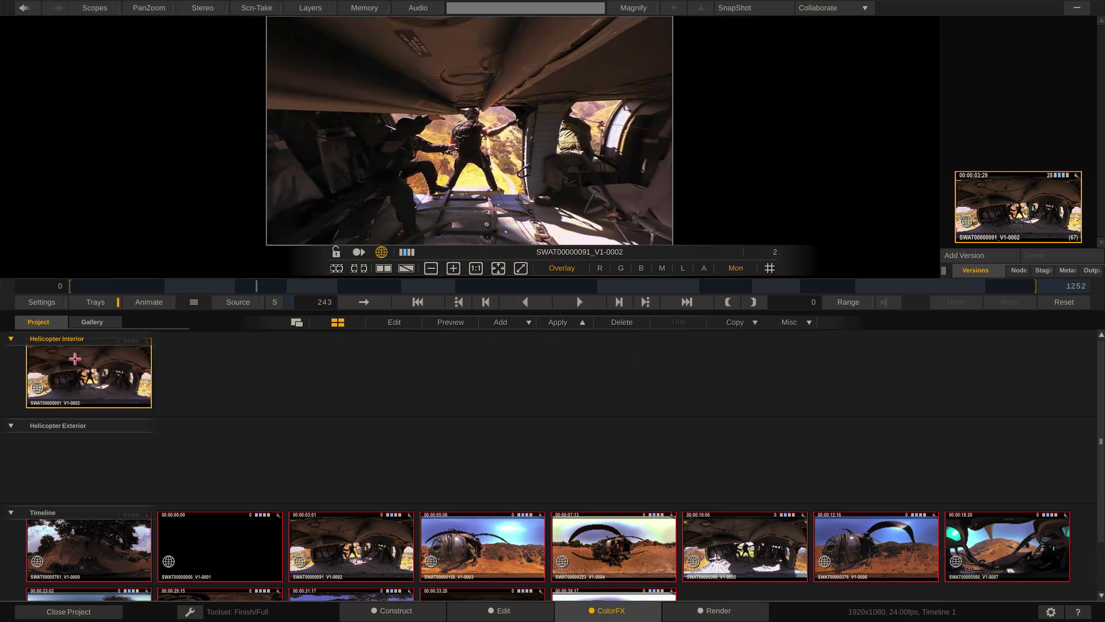
- Add SWAT00000306_V1-0005 and the cockpit frame SWAT00000560_V1-0007 to Helicopter Interior
mouse_move(424, 282)
mouse_down()
mouse_move(323, 283)
mouse_move(468, 283)
mouse_move(433, 283)
mouse_up()
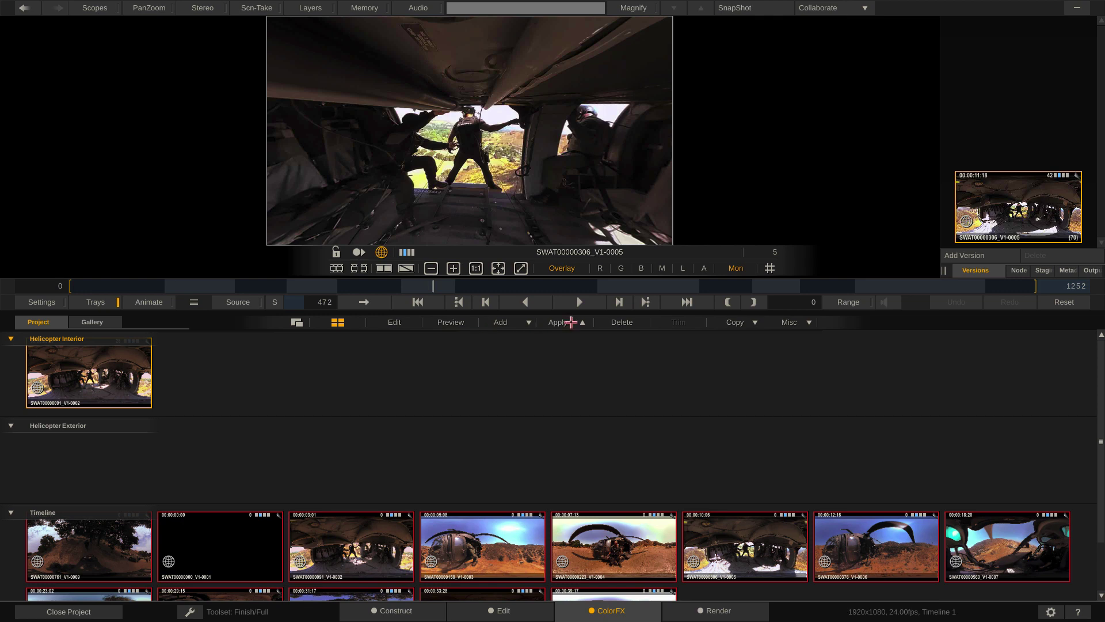
click(529, 322)
click(548, 324)
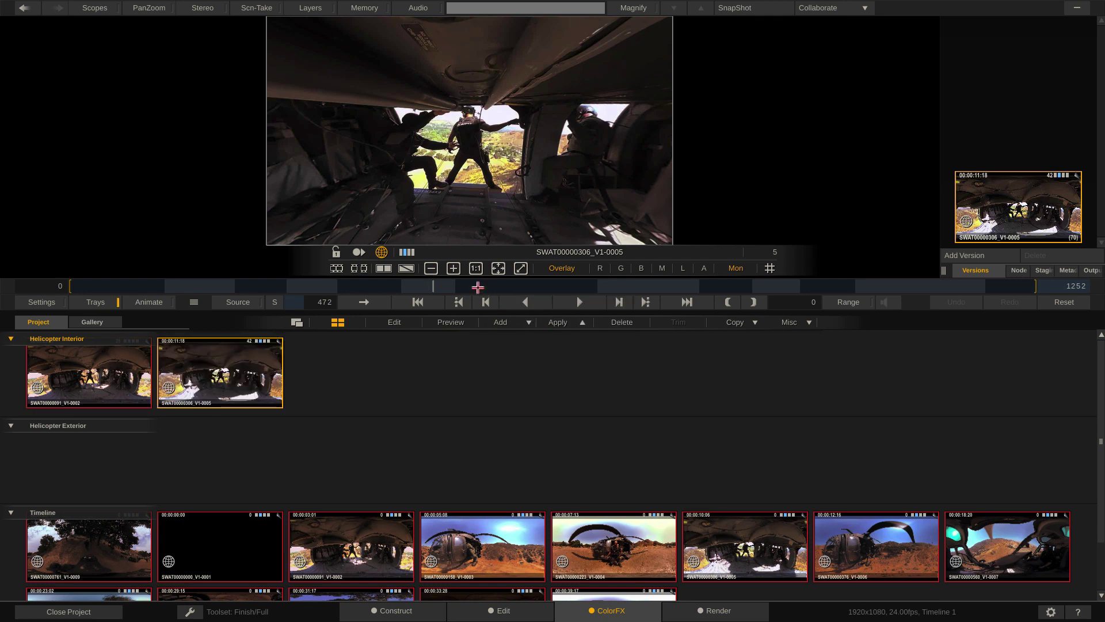
drag(479, 286, 654, 291)
mouse_move(340, 205)
mouse_down()
mouse_move(363, 188)
mouse_move(340, 195)
mouse_up()
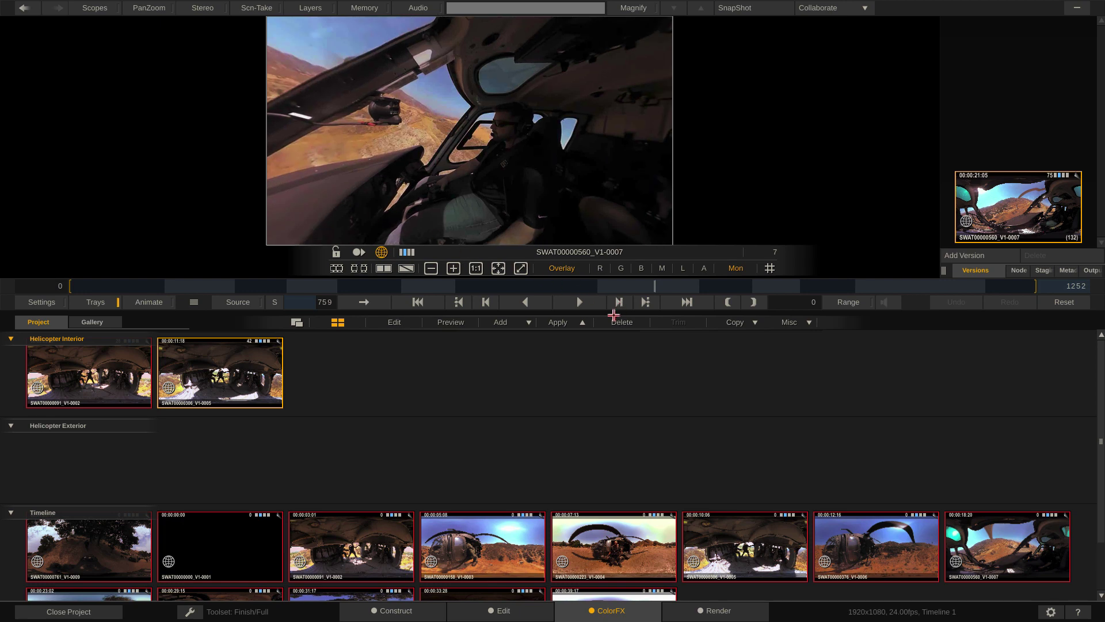
click(529, 323)
click(530, 338)
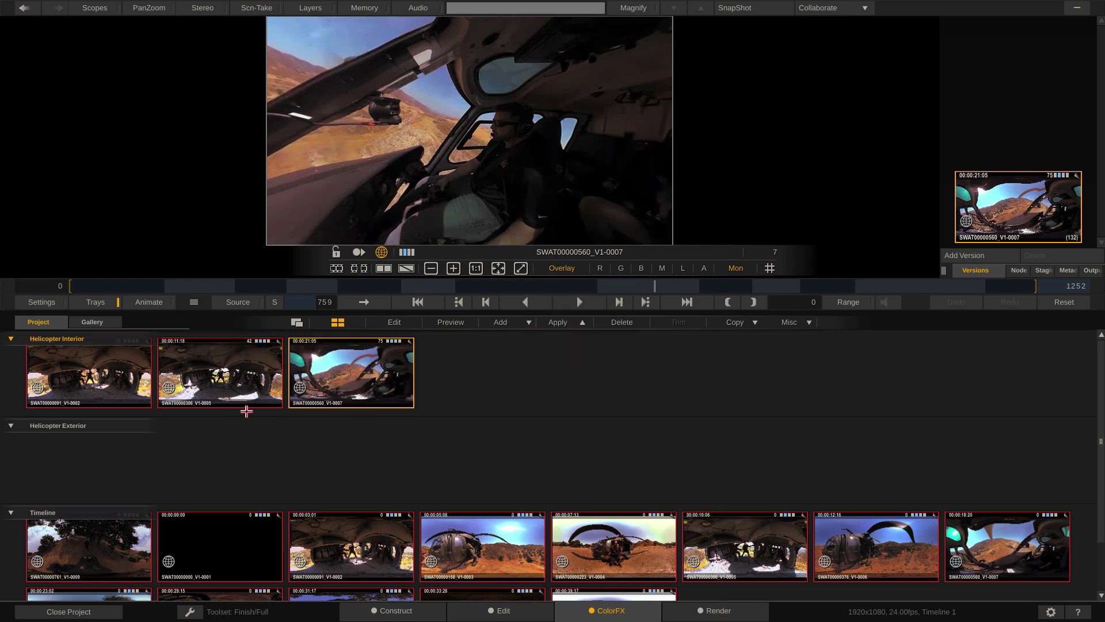
- Add SWAT00000158_V1-0003 and SWAT00000376_V1-0006 to the Helicopter Exterior group
click(78, 426)
drag(214, 287, 495, 286)
click(528, 323)
click(544, 335)
drag(534, 210, 246, 187)
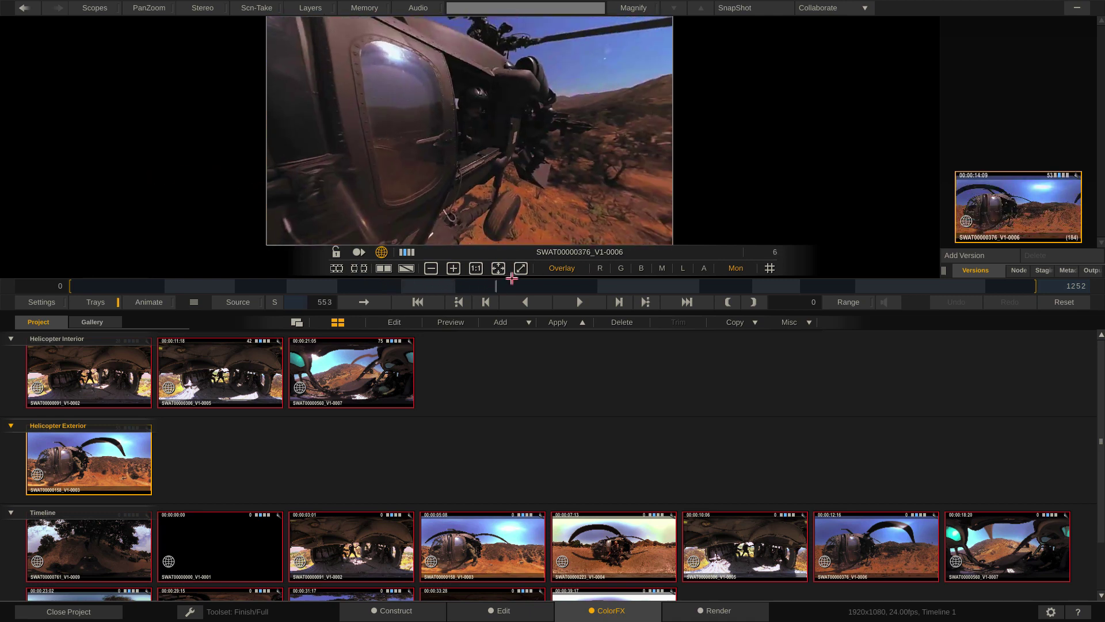
click(527, 322)
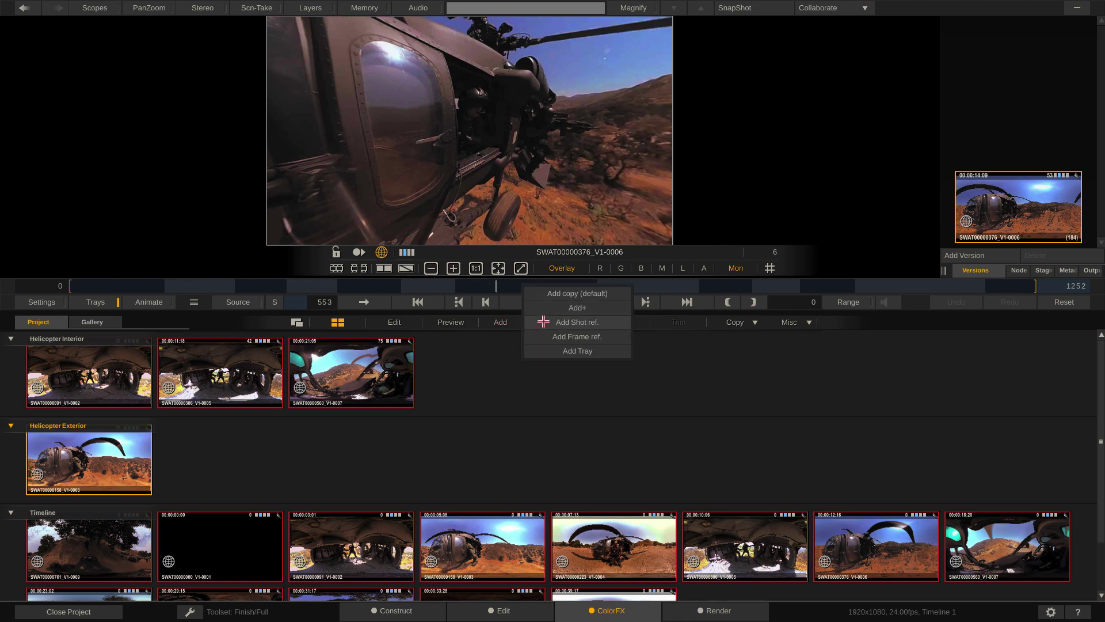
click(540, 321)
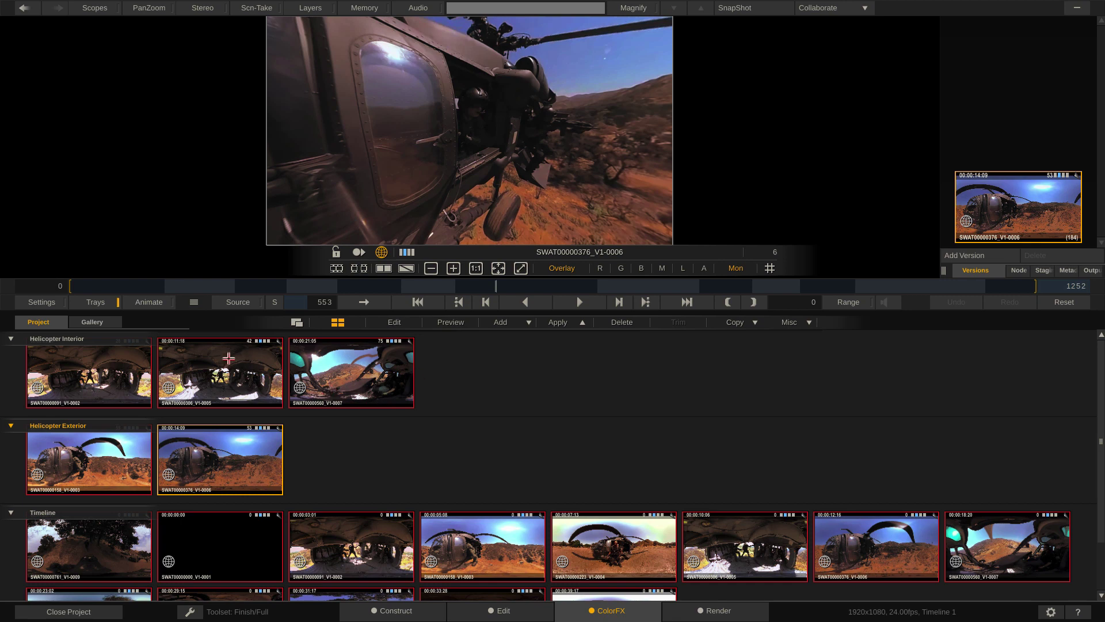
- Enlarge the tray panel to show all timeline shots
scroll(612, 454, down, 1)
scroll(610, 452, up, 1)
click(194, 301)
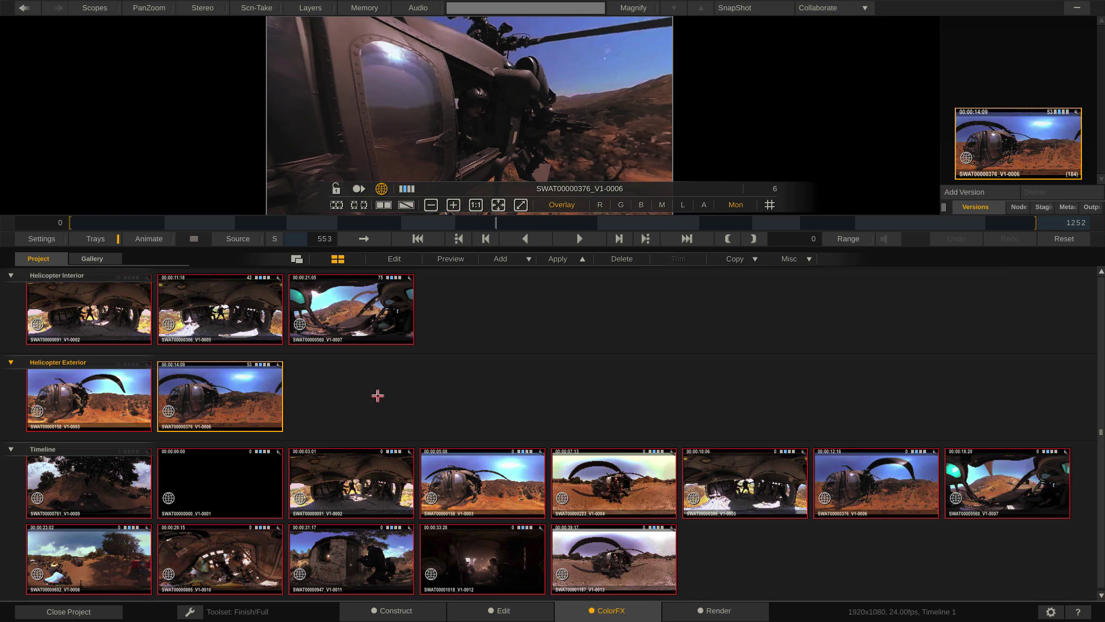
- Fit cockpit shot SWAT00000560_V1-0007 in the viewer and raise its red Offset to 46.72
click(351, 299)
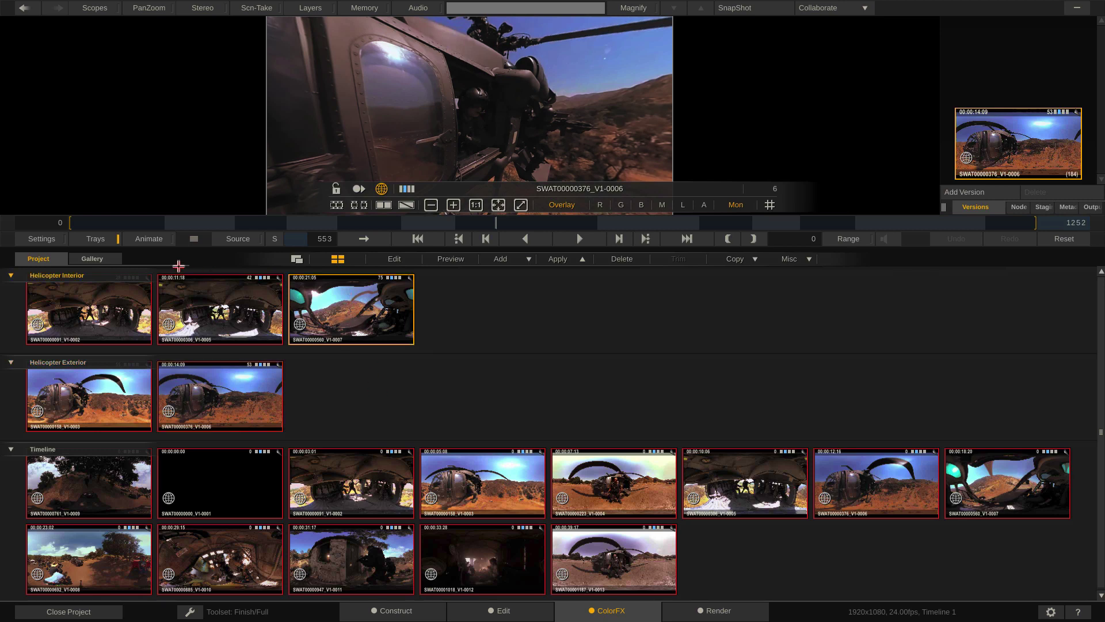
click(97, 238)
click(363, 451)
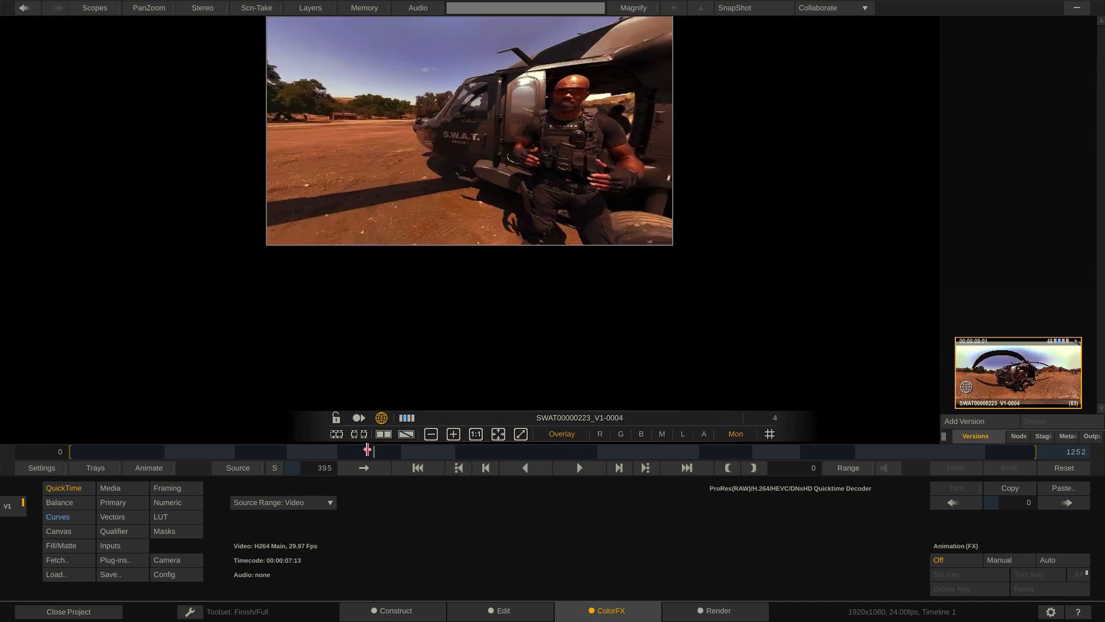
drag(363, 451, 180, 450)
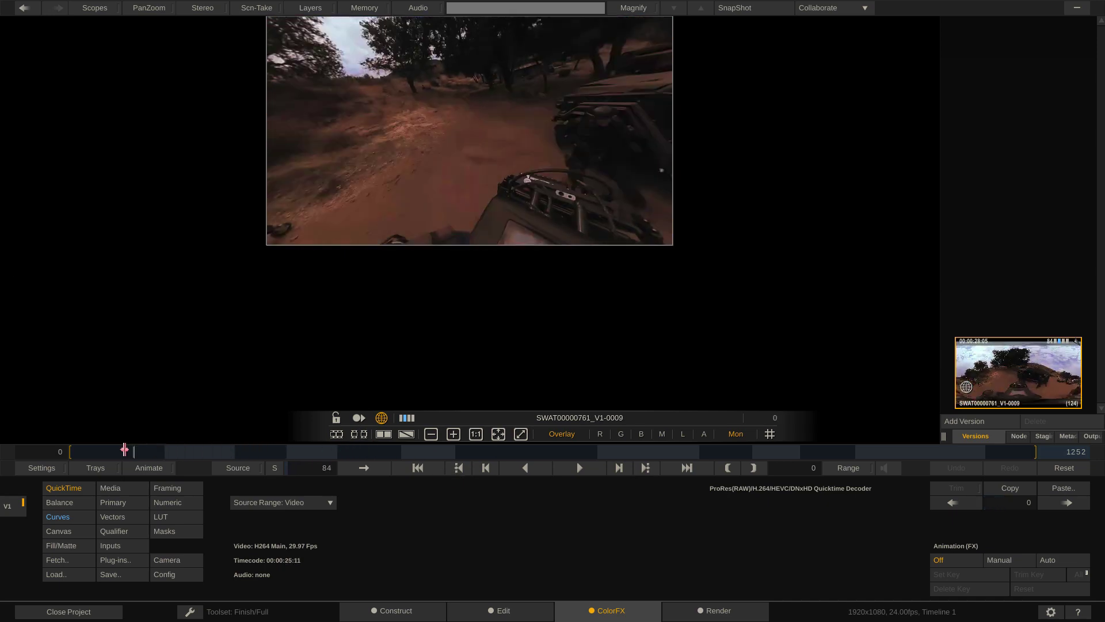
drag(121, 449, 608, 433)
key(space)
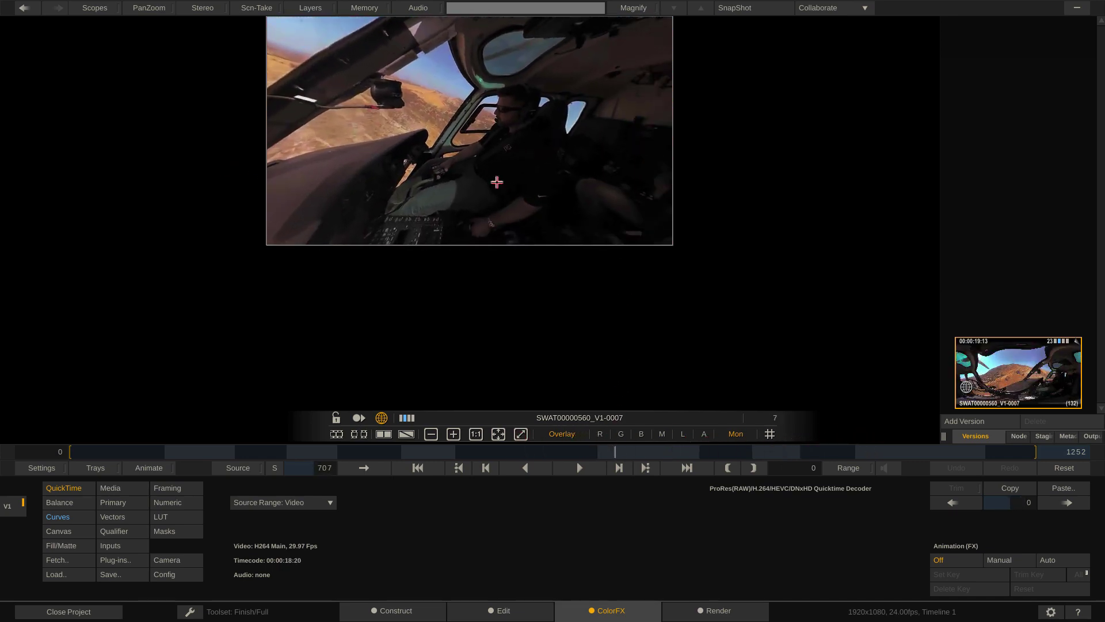
click(498, 435)
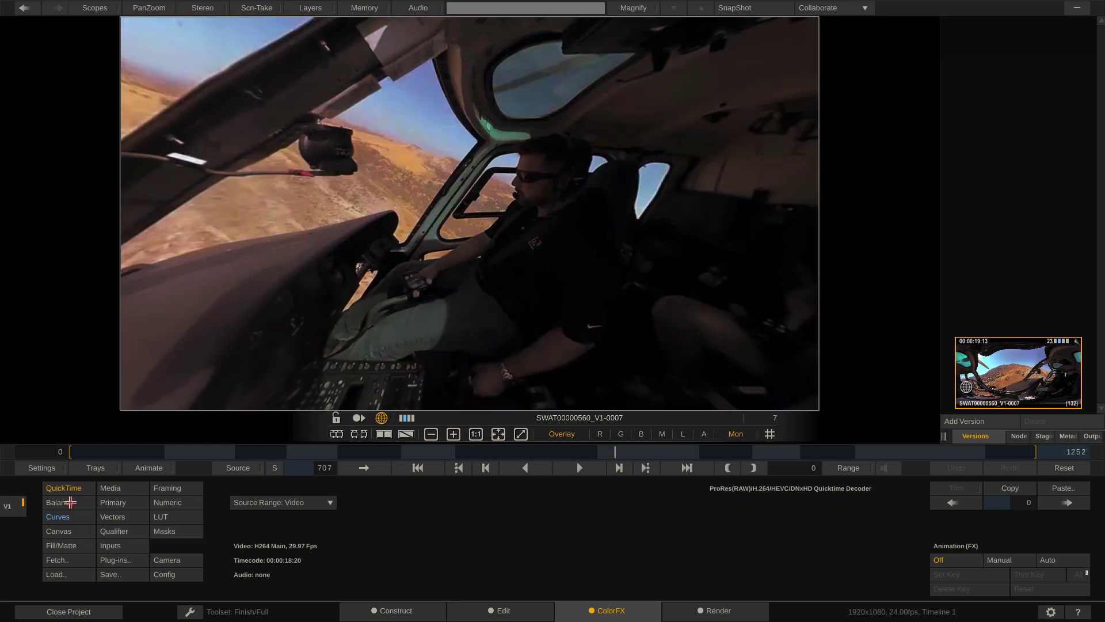
click(69, 502)
drag(279, 538, 283, 519)
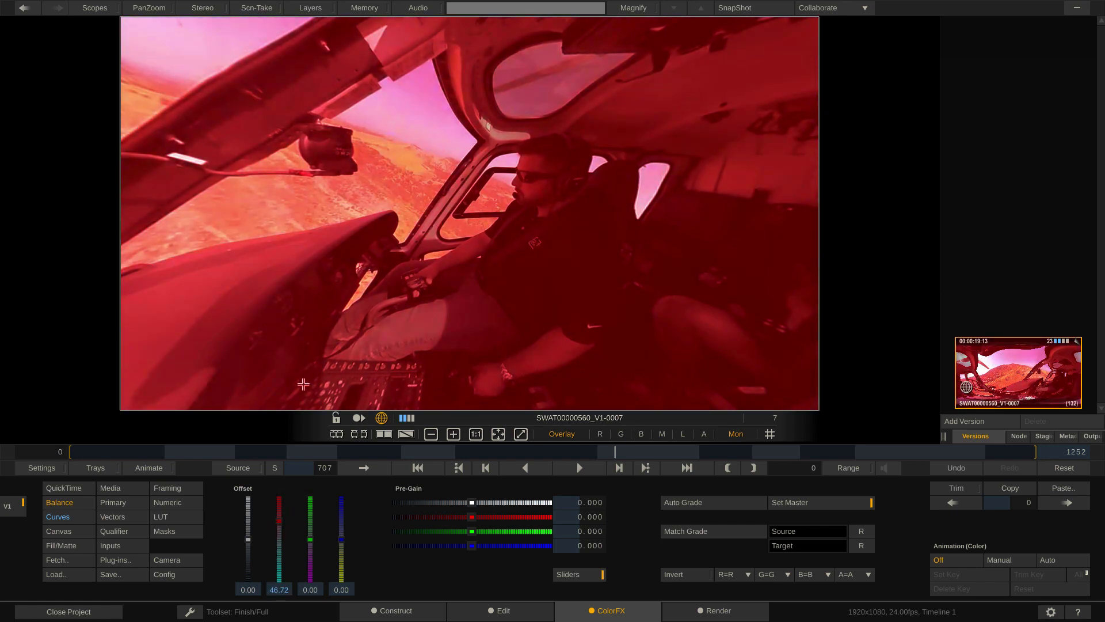
- Copy only the red grade to SWAT00000306_V1-0005 and SWAT00000091_V1-0002 using Copy+ To Tray
click(107, 467)
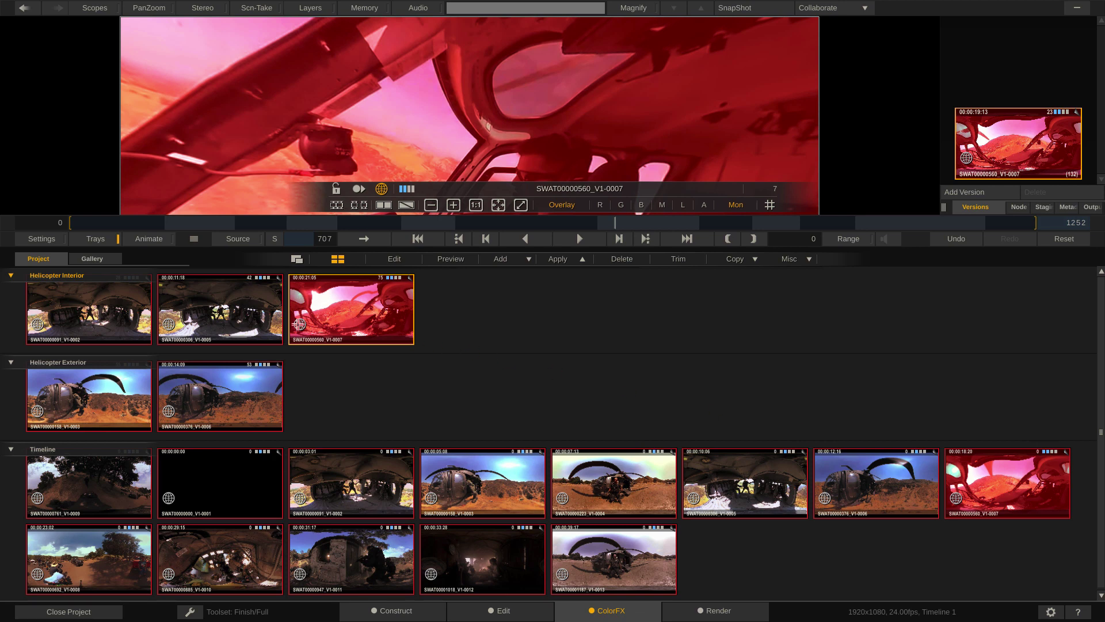
click(228, 300)
shift+click(97, 297)
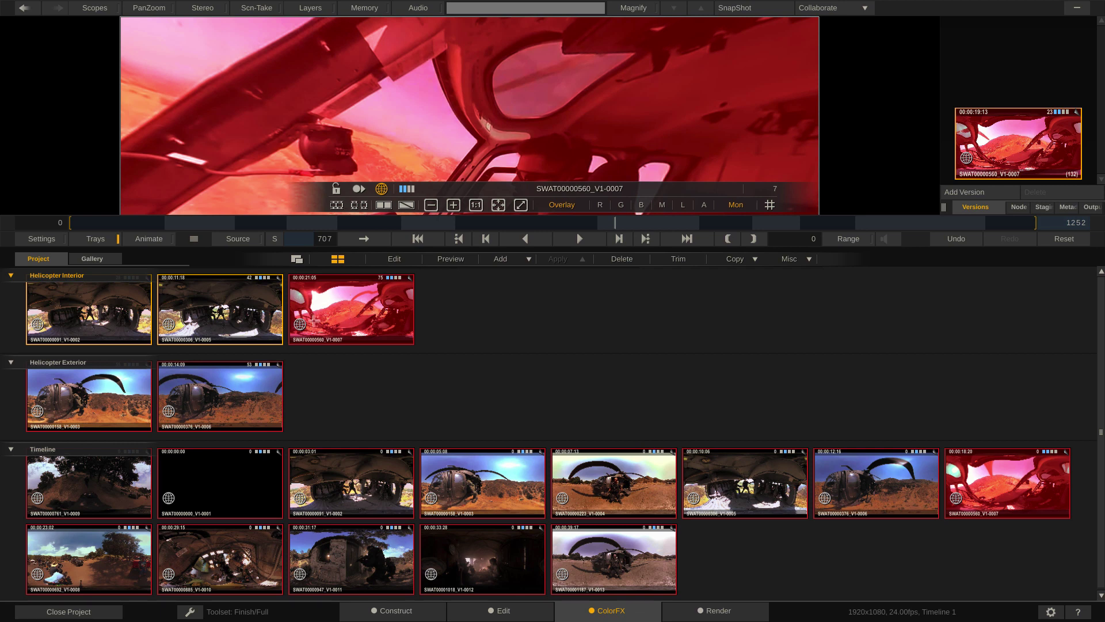
click(747, 263)
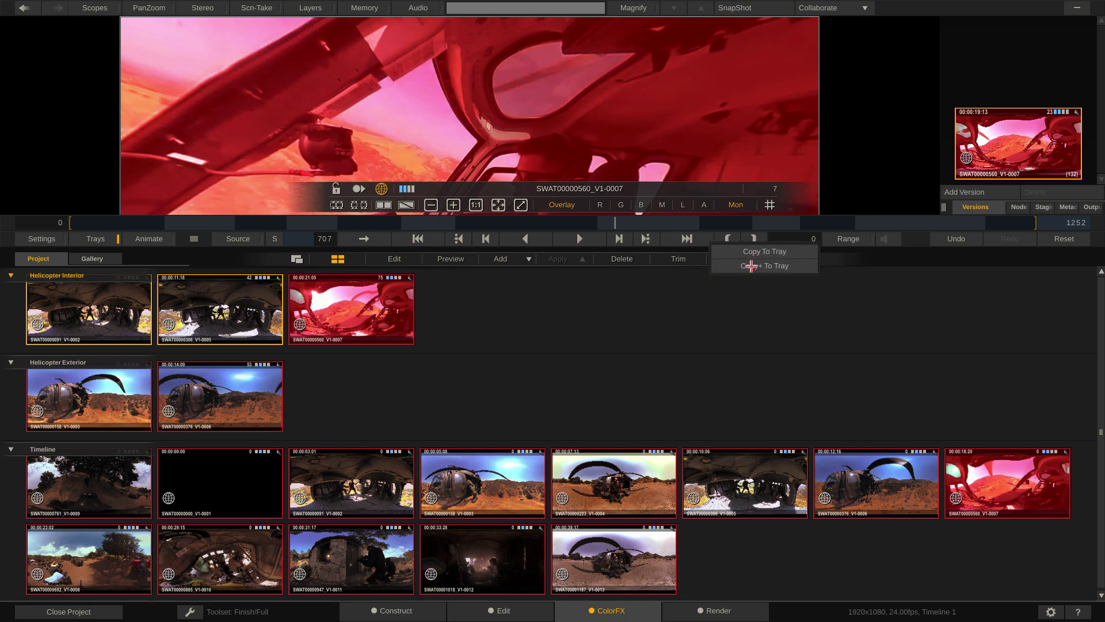
click(750, 268)
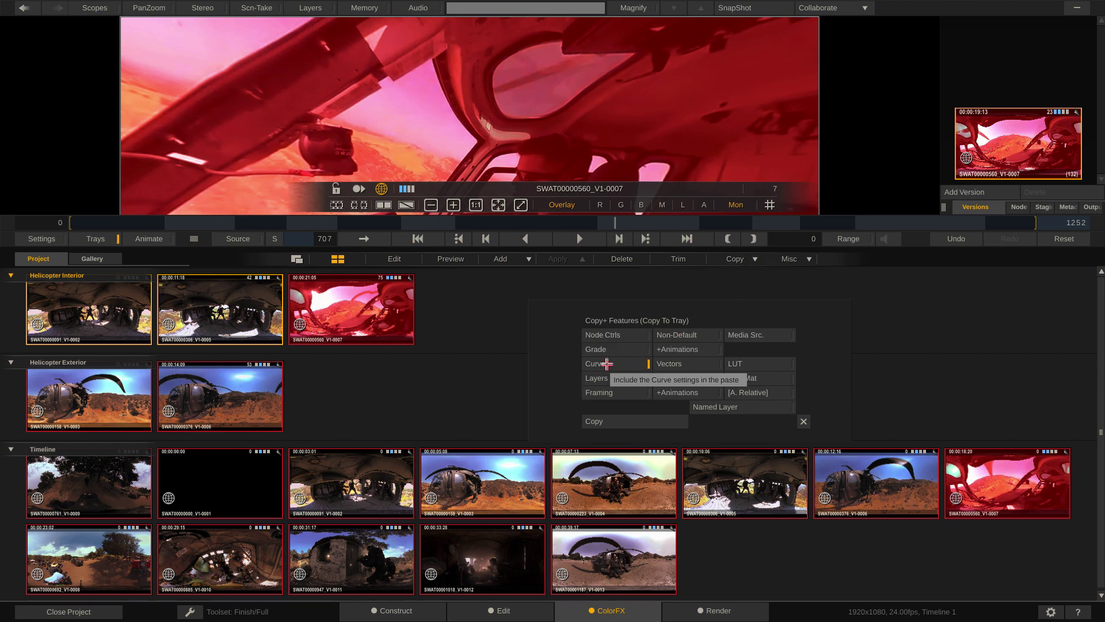
click(605, 349)
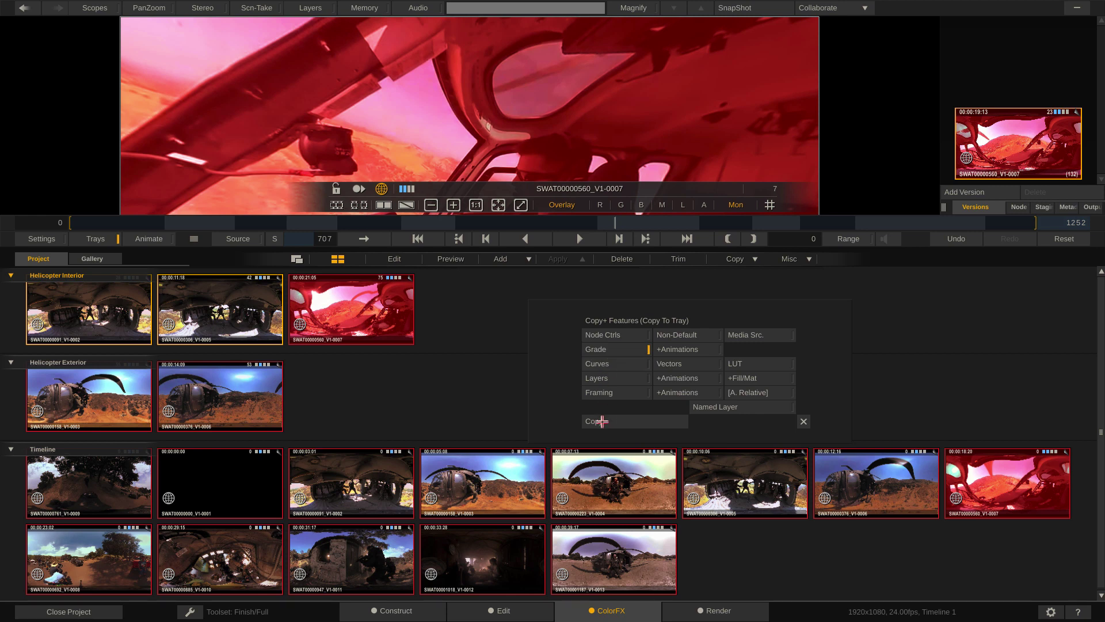
click(602, 422)
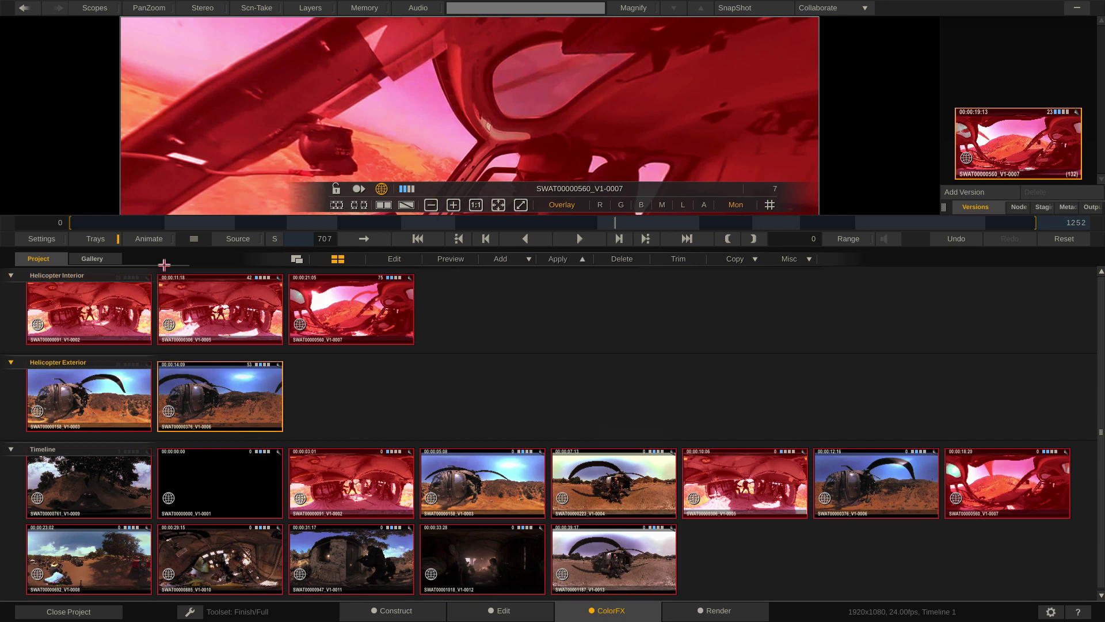
- Tint exterior shot SWAT00000158_V1-0003 blue-purple by raising its blue Offset
click(92, 237)
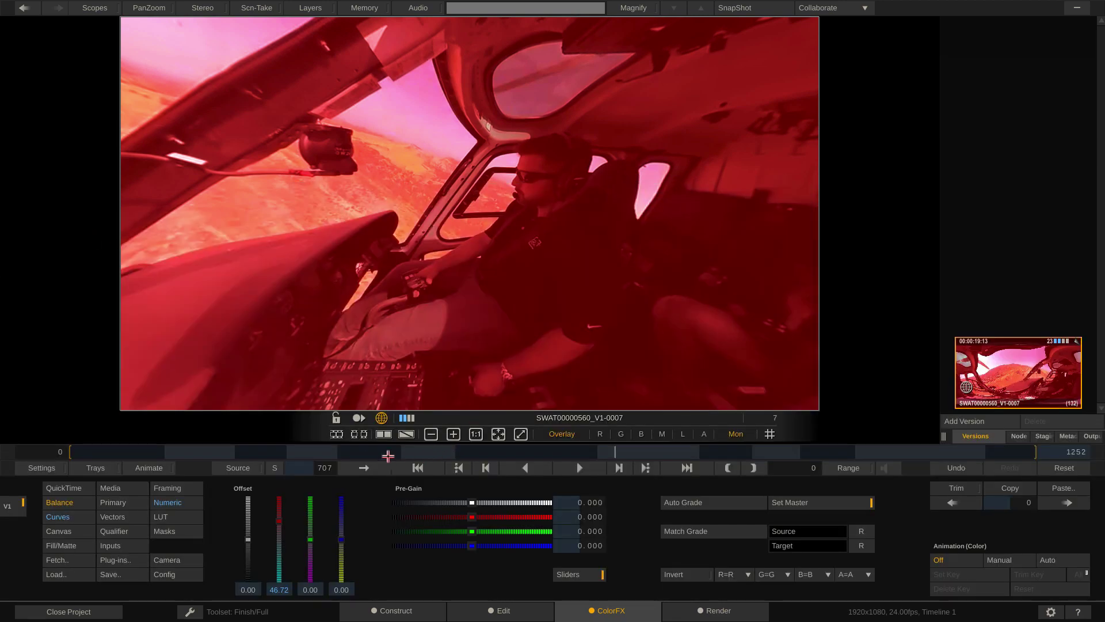
drag(381, 453, 307, 452)
drag(402, 259, 431, 310)
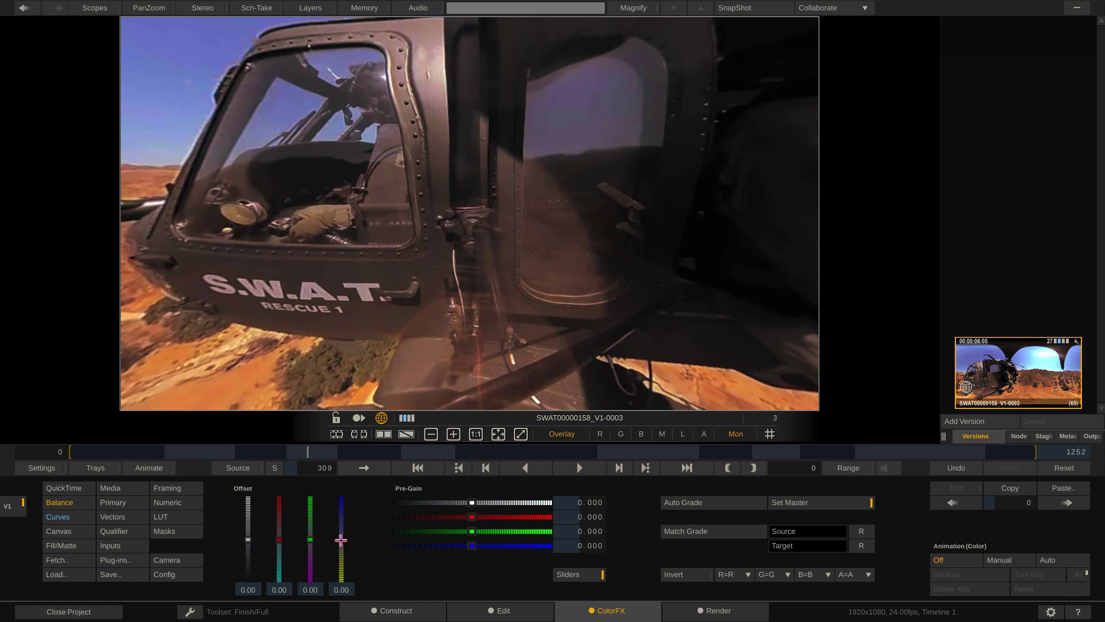
drag(342, 539, 343, 522)
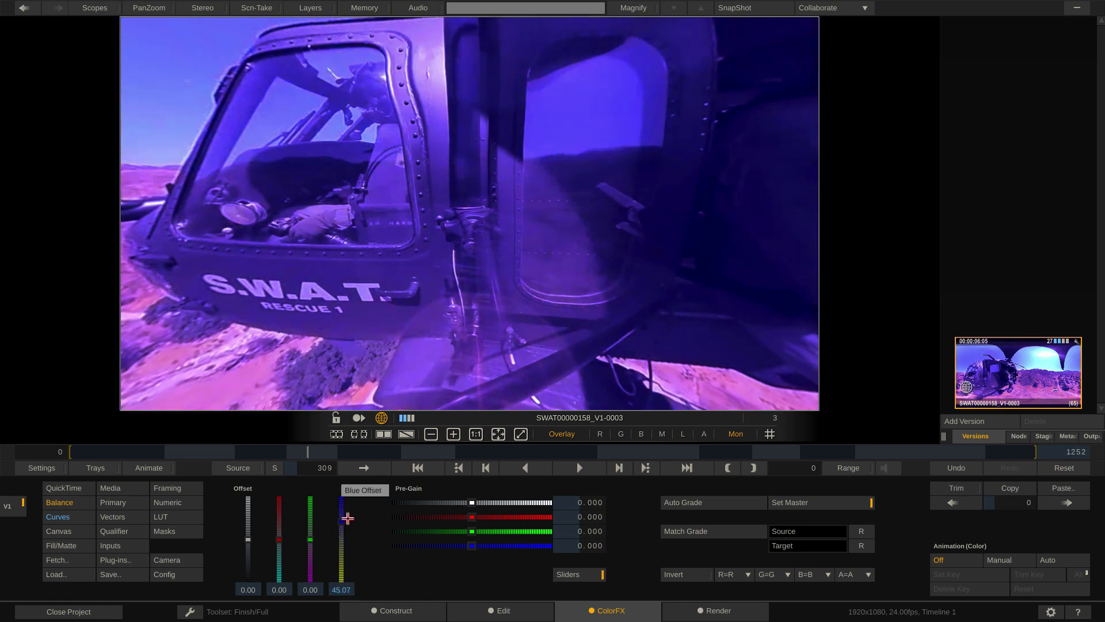
- Copy the blue-purple grade to the other Helicopter Exterior clip with Copy+ To Tray
click(96, 467)
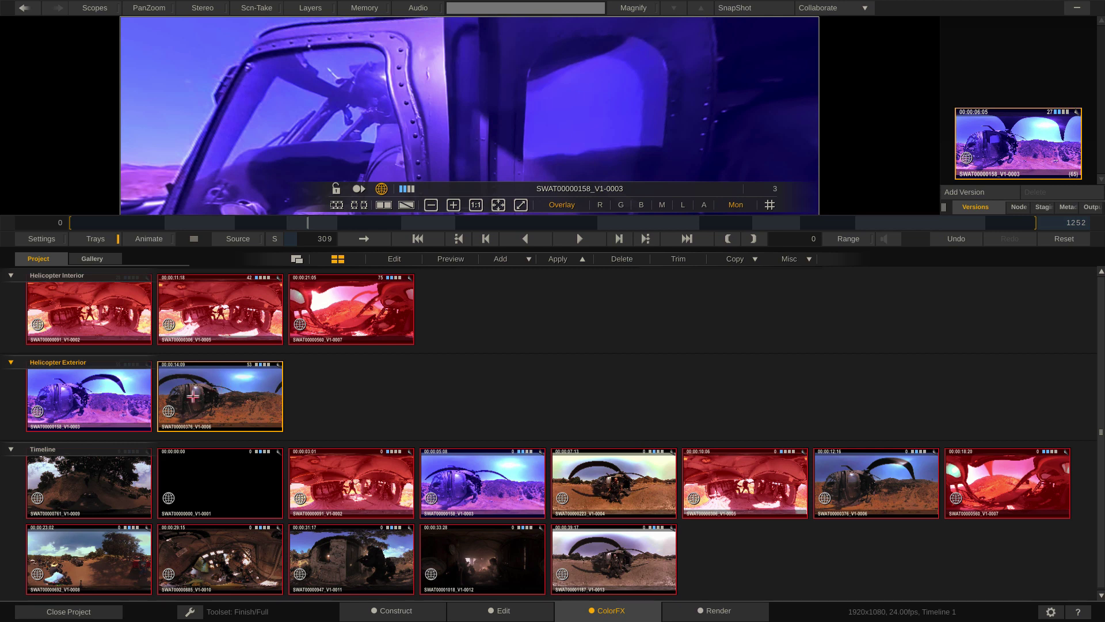
click(751, 260)
click(751, 266)
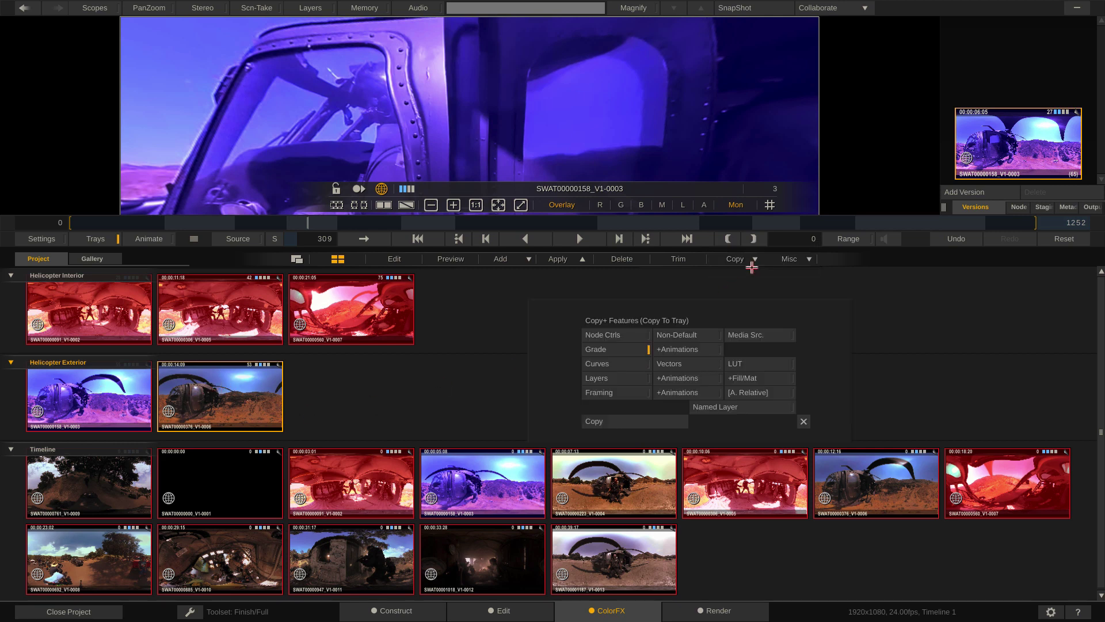
click(597, 422)
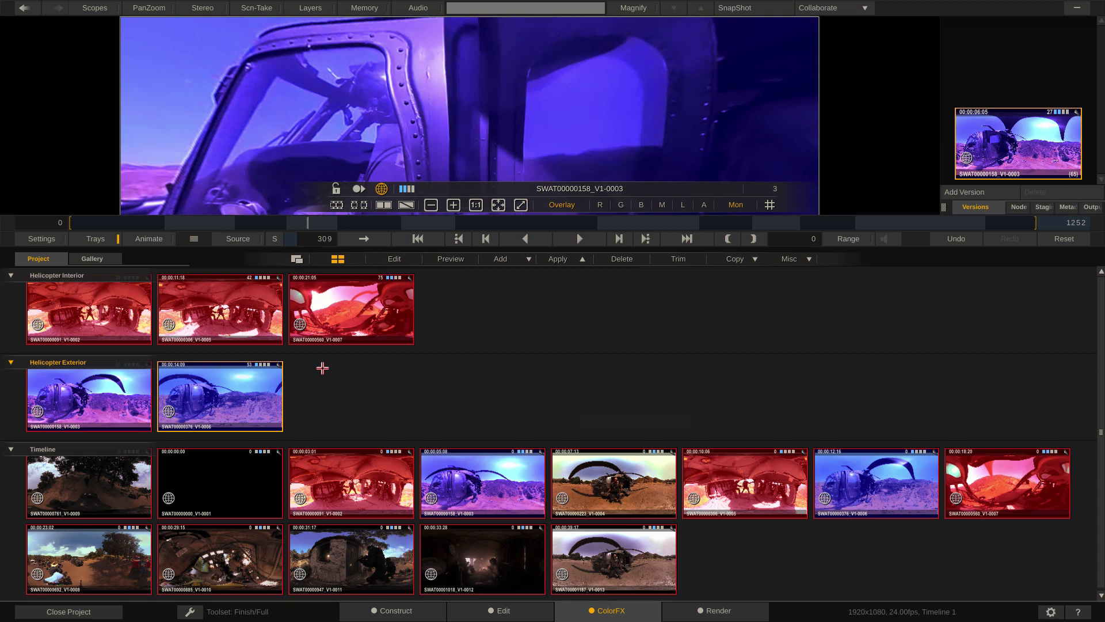
click(105, 257)
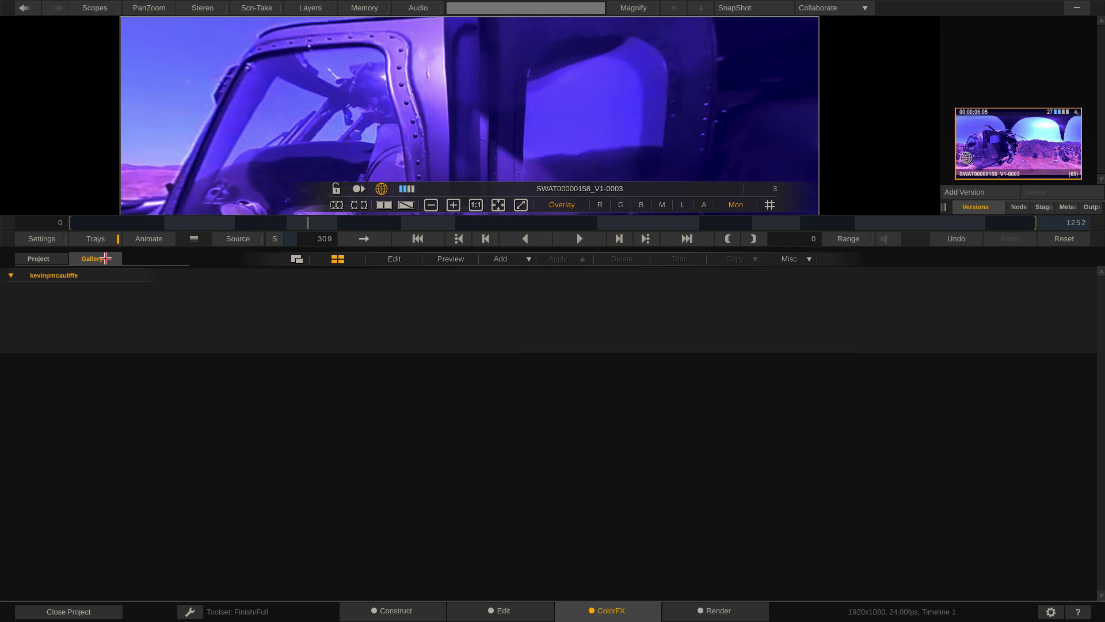
click(41, 259)
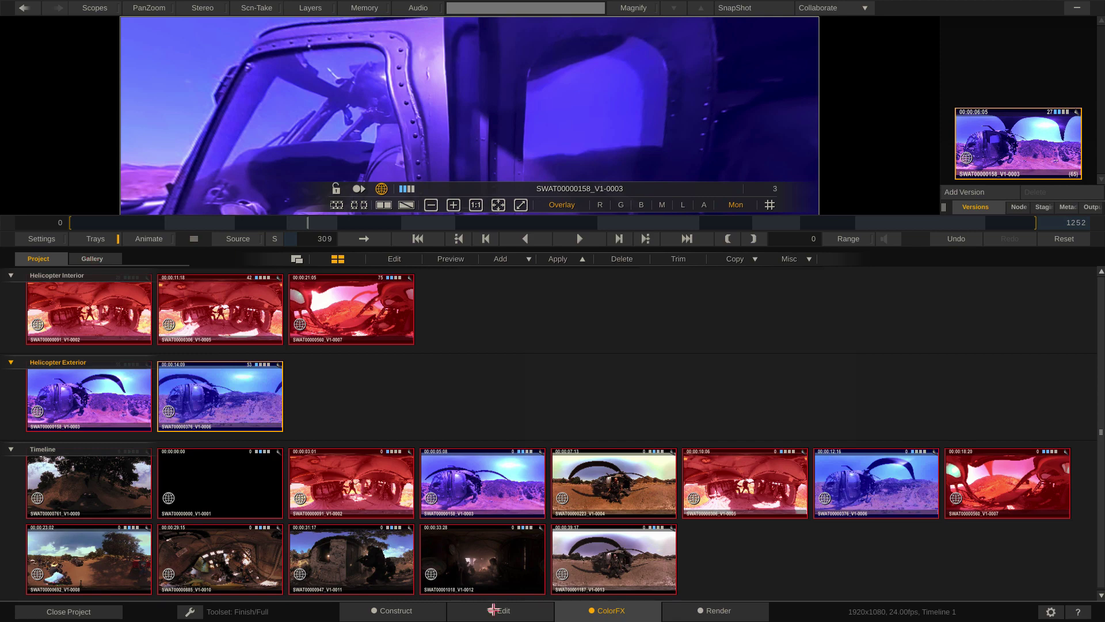
- In Construct, delete all timeline slots, import the SWAT clips and remove empty slots
click(419, 609)
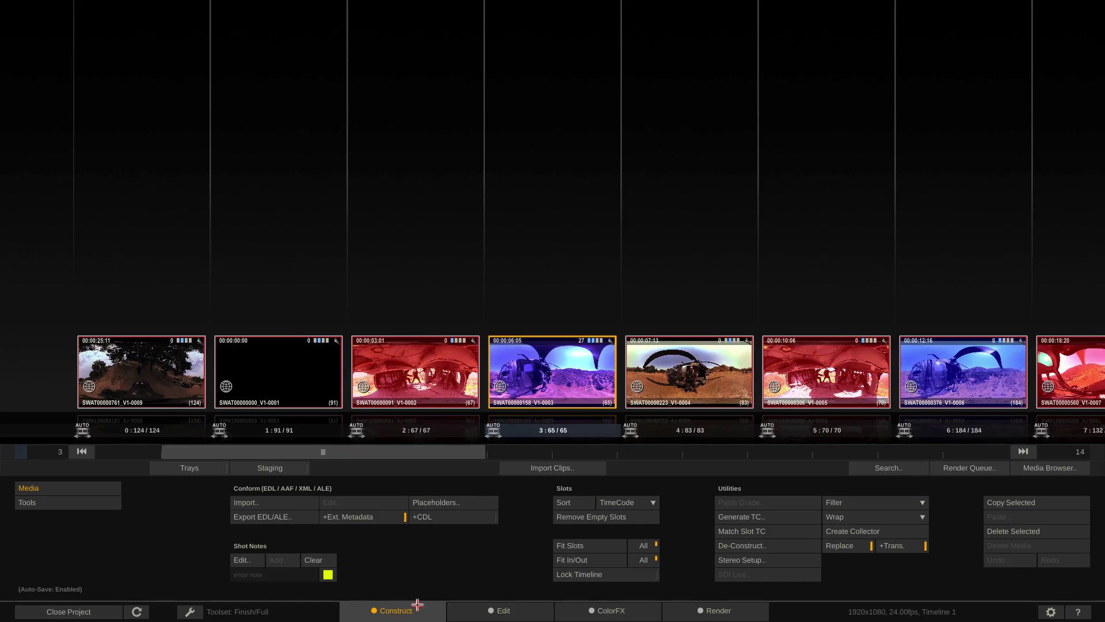
click(407, 346)
key(ctrl+a)
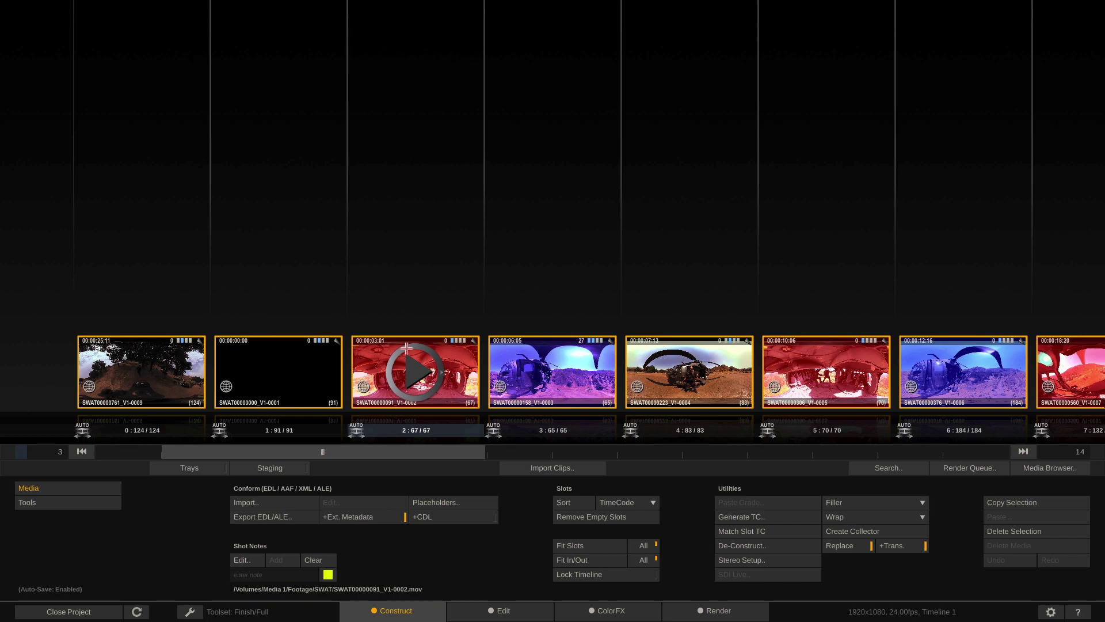
key(Delete)
click(525, 468)
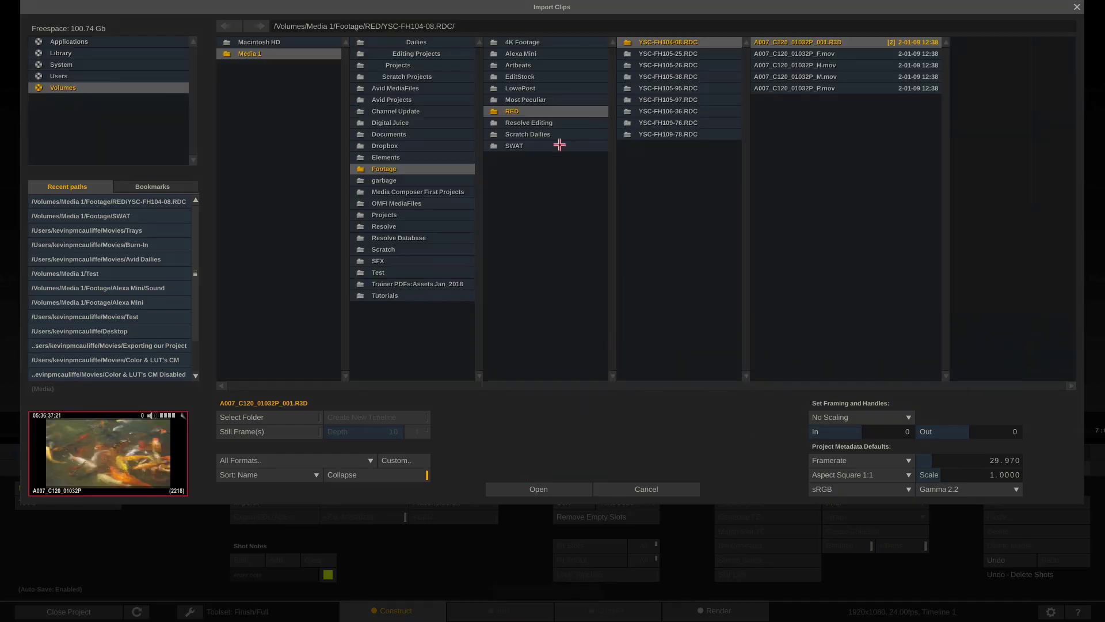
click(553, 145)
shift+click(682, 192)
click(536, 487)
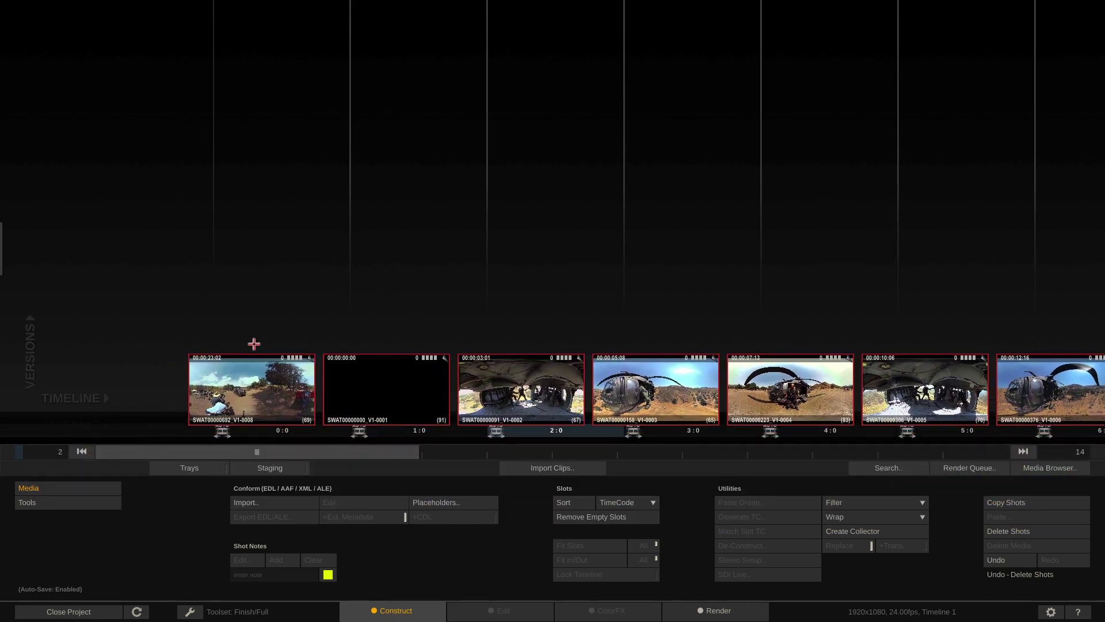
click(573, 517)
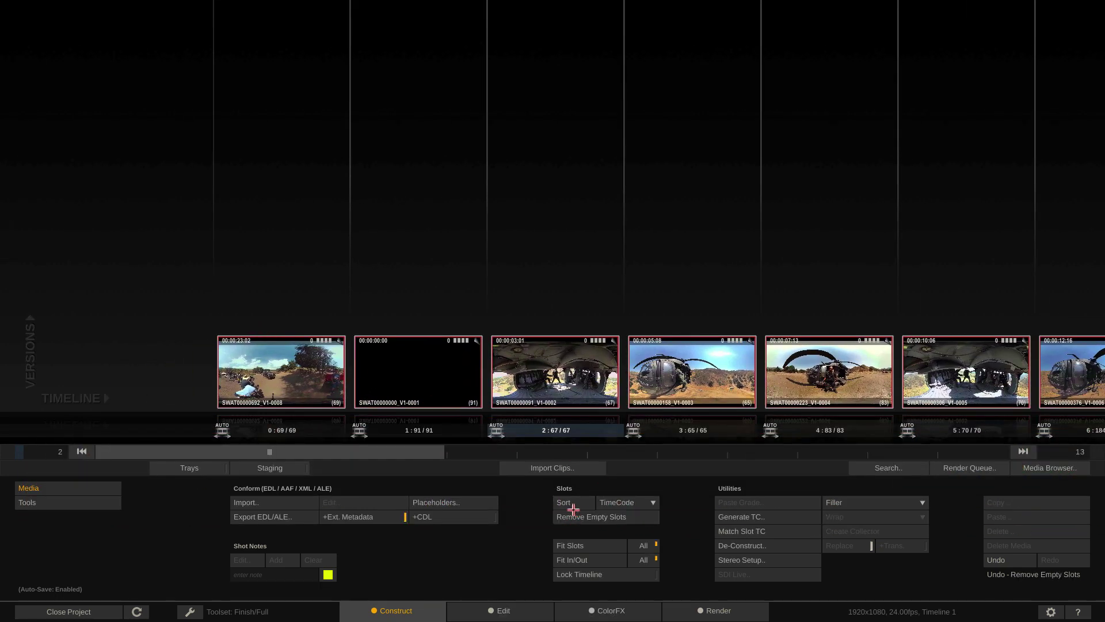
- Set all Timeline 1 clips to Equirectangular 360 projection and return to ColorFX
click(1034, 467)
click(110, 75)
shift+click(127, 248)
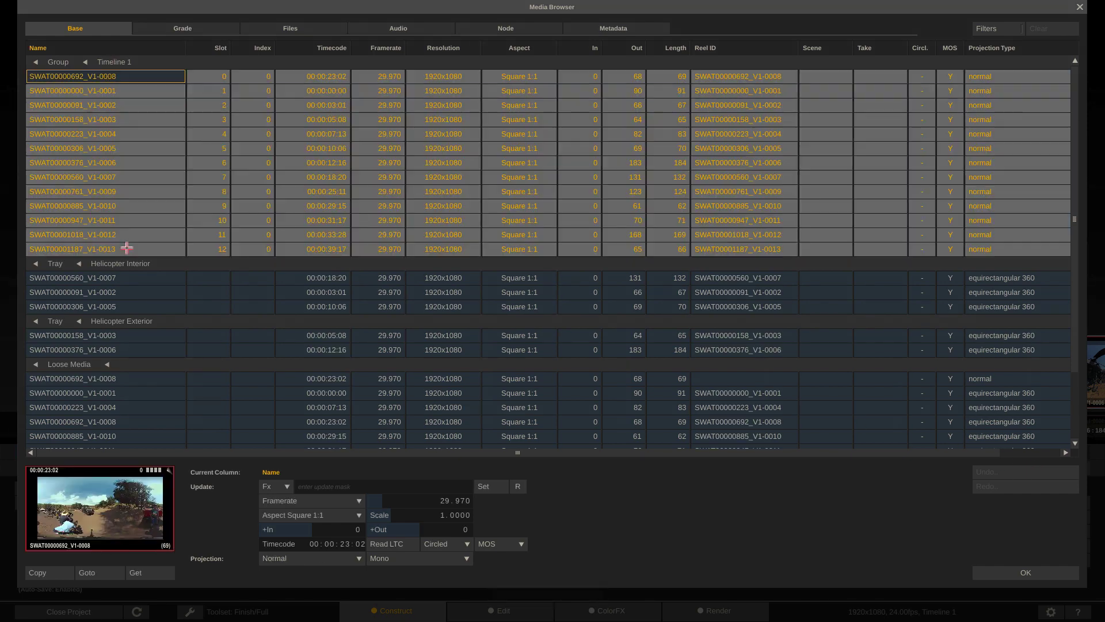
click(297, 558)
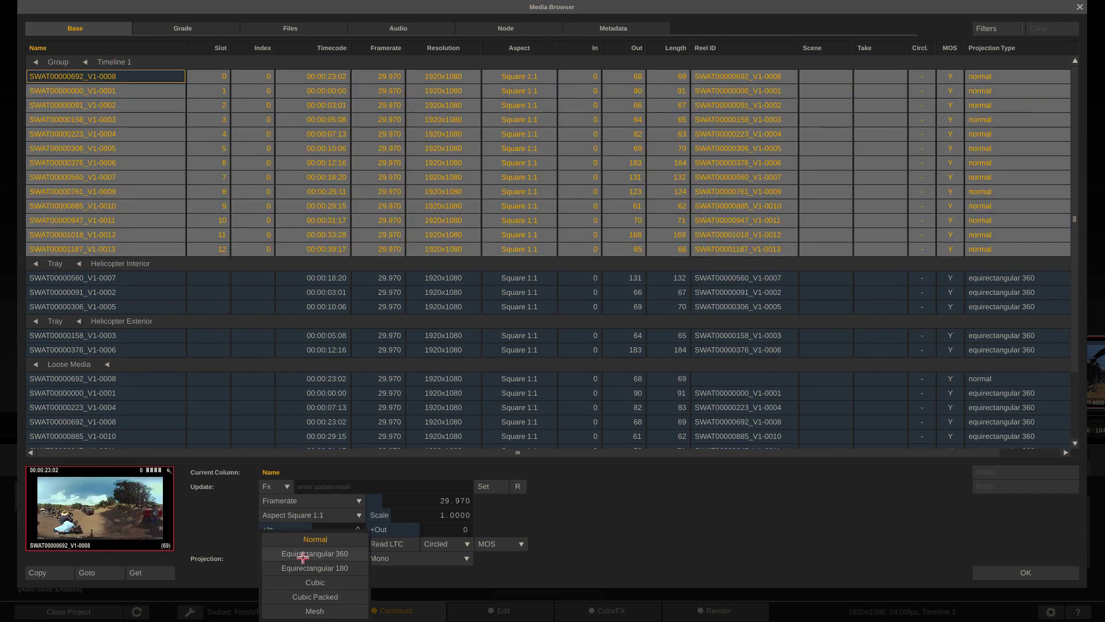
click(303, 555)
click(1011, 569)
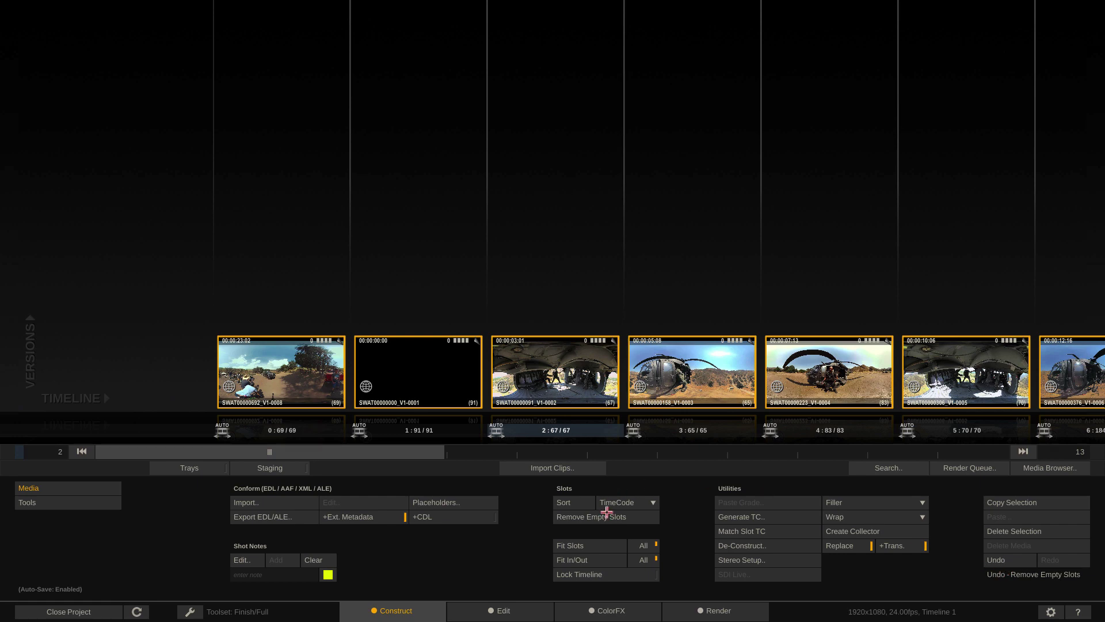
click(572, 609)
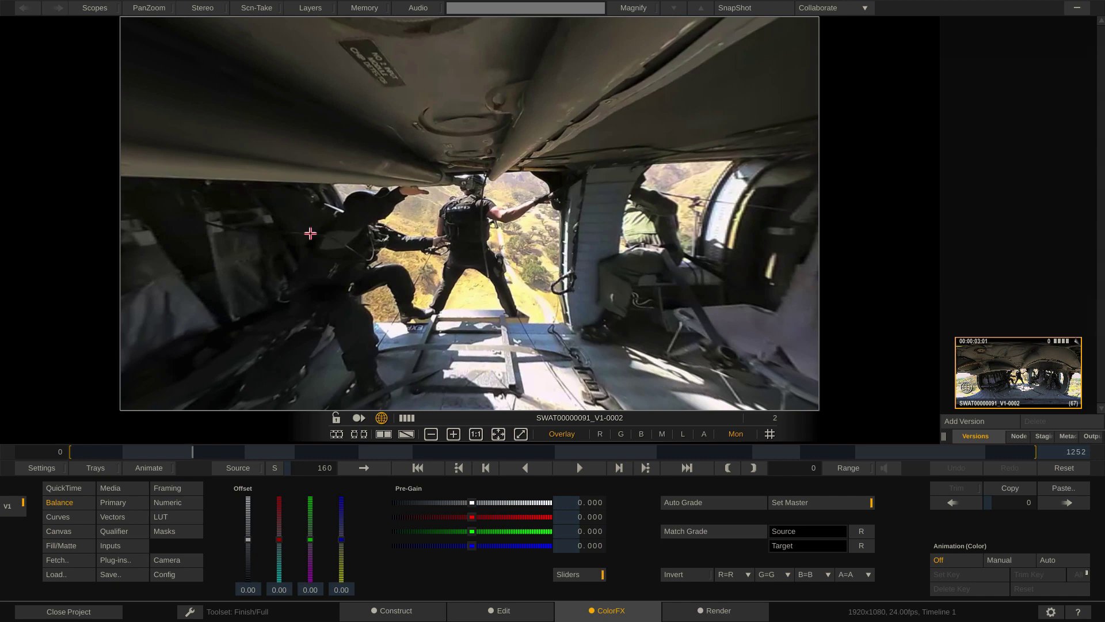
click(96, 468)
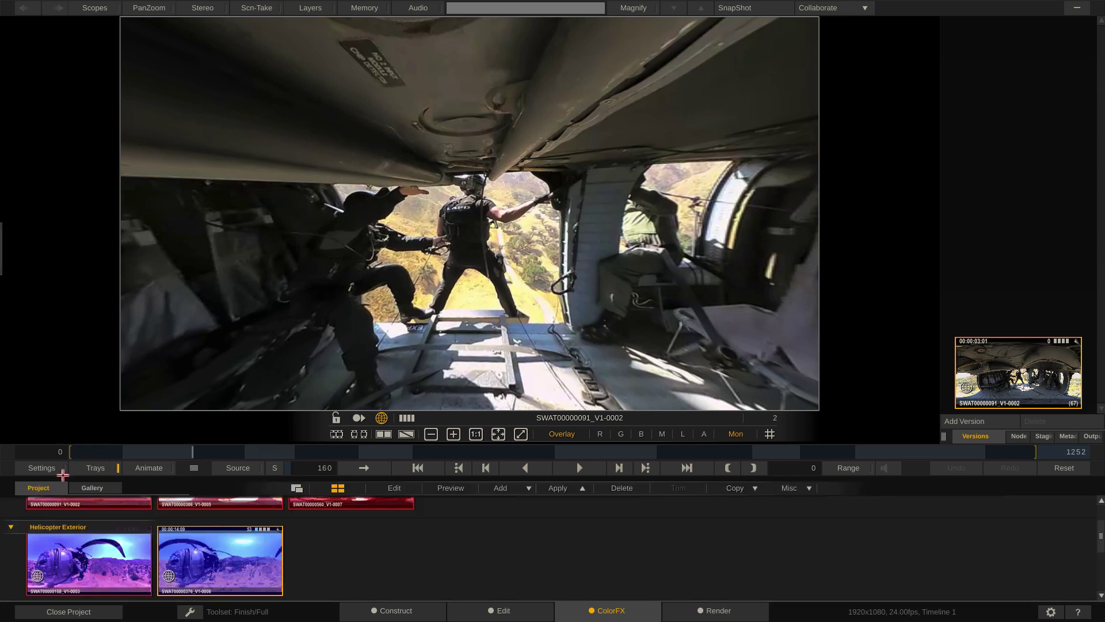
drag(194, 467, 236, 247)
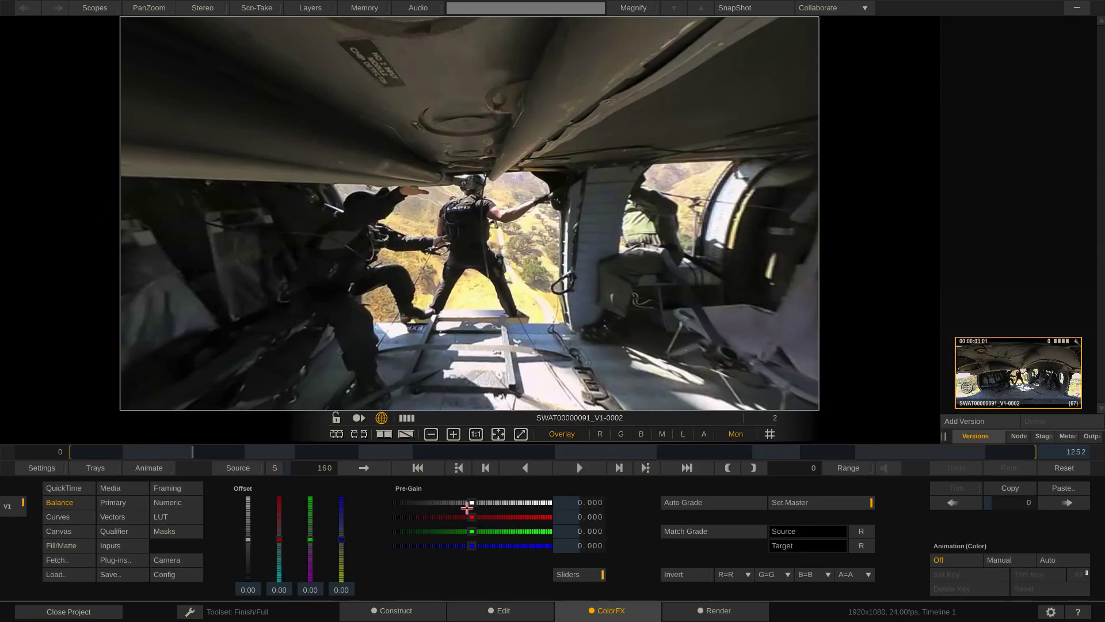
- Raise green pre-gain to 46.995 and green offset to 25.05, then add the frame to the Gallery
drag(471, 531, 485, 532)
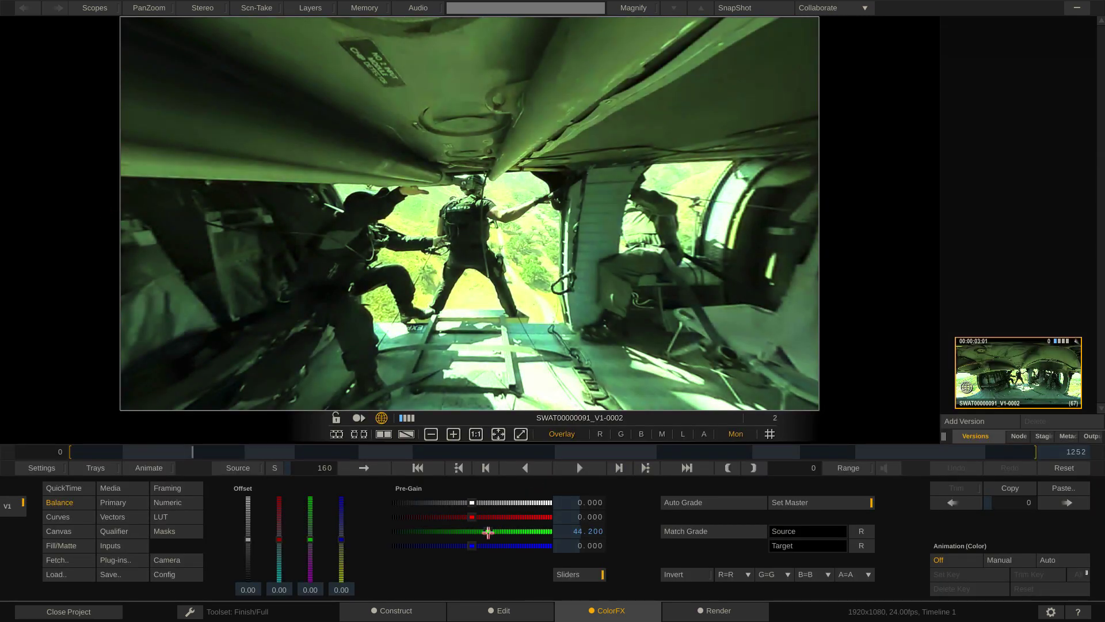
drag(310, 538, 311, 529)
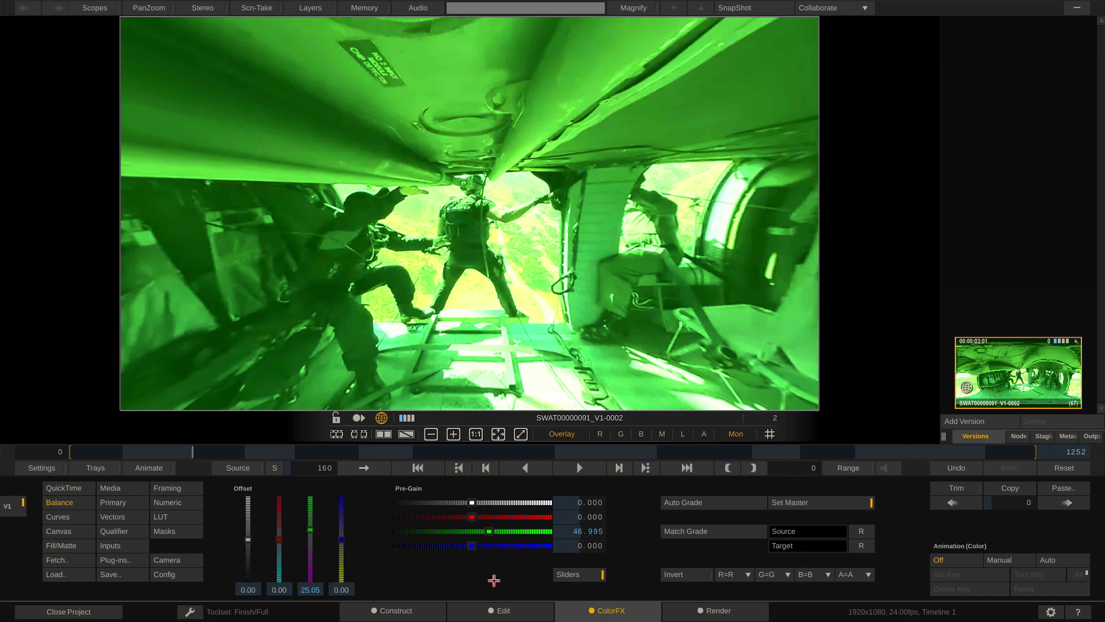
click(99, 469)
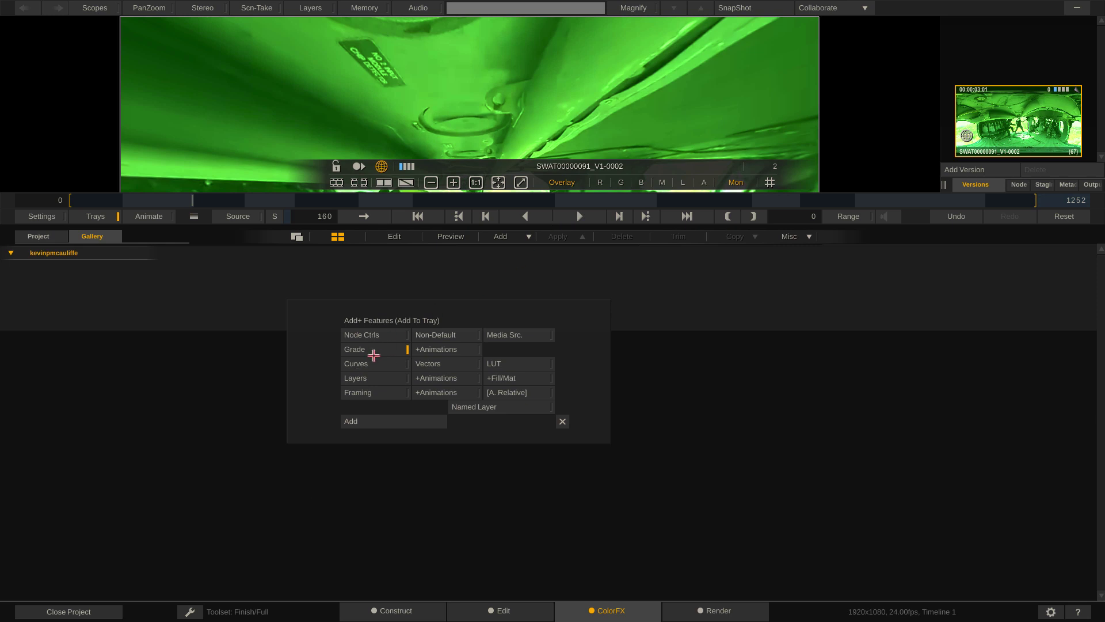
click(355, 421)
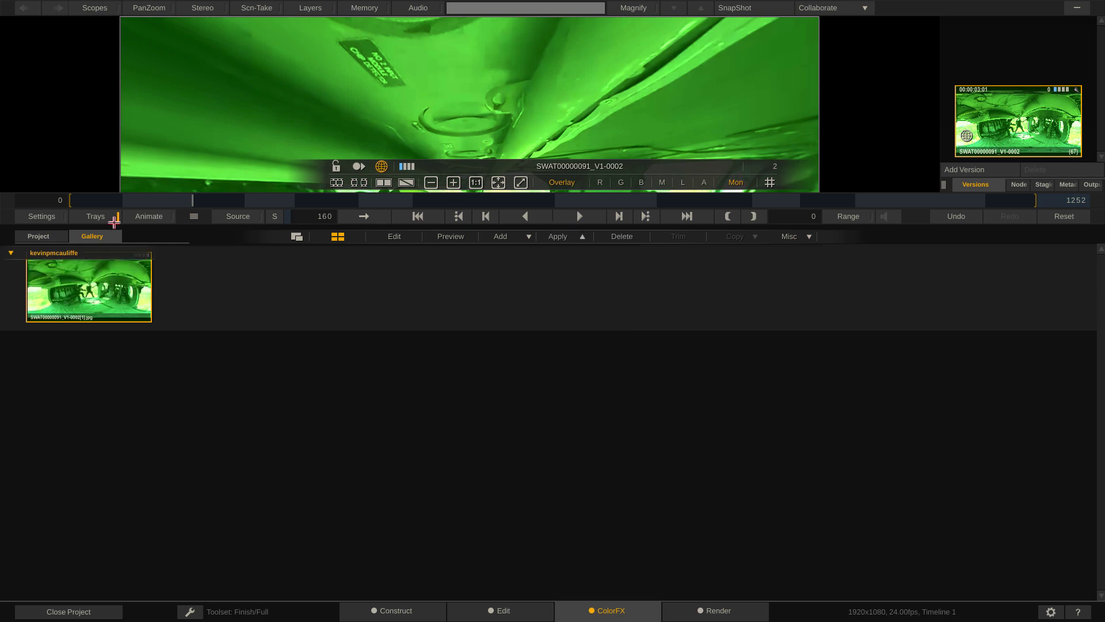
- Build a red grade by raising red pre-gain and setting green pre-gain to 0
click(85, 216)
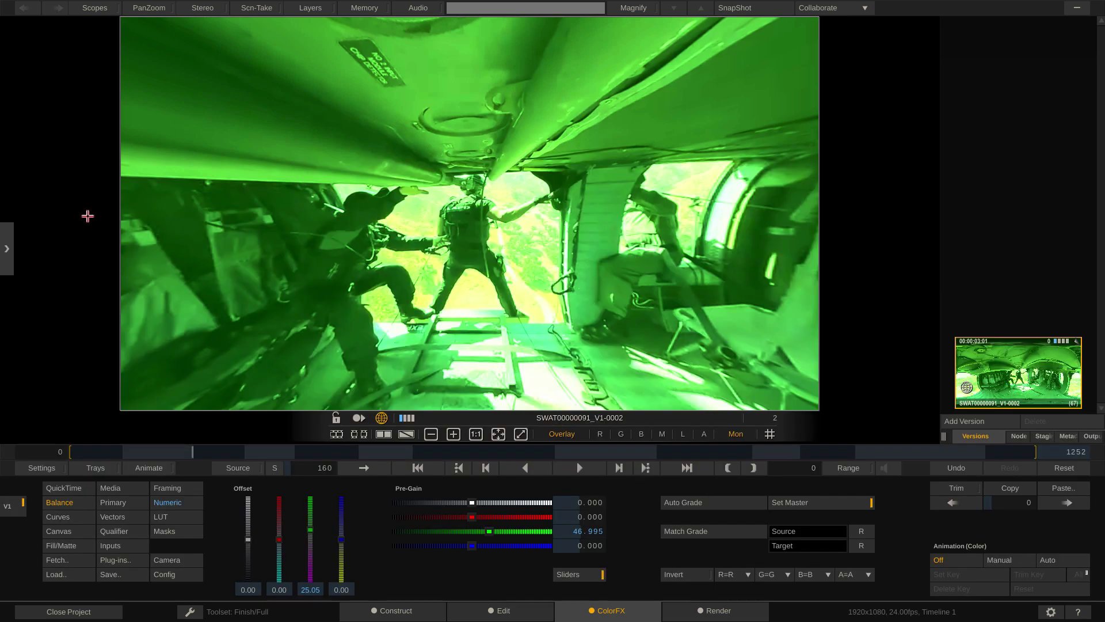
mouse_move(472, 516)
mouse_down()
mouse_move(488, 517)
mouse_move(484, 531)
mouse_up()
click(582, 529)
key(Escape)
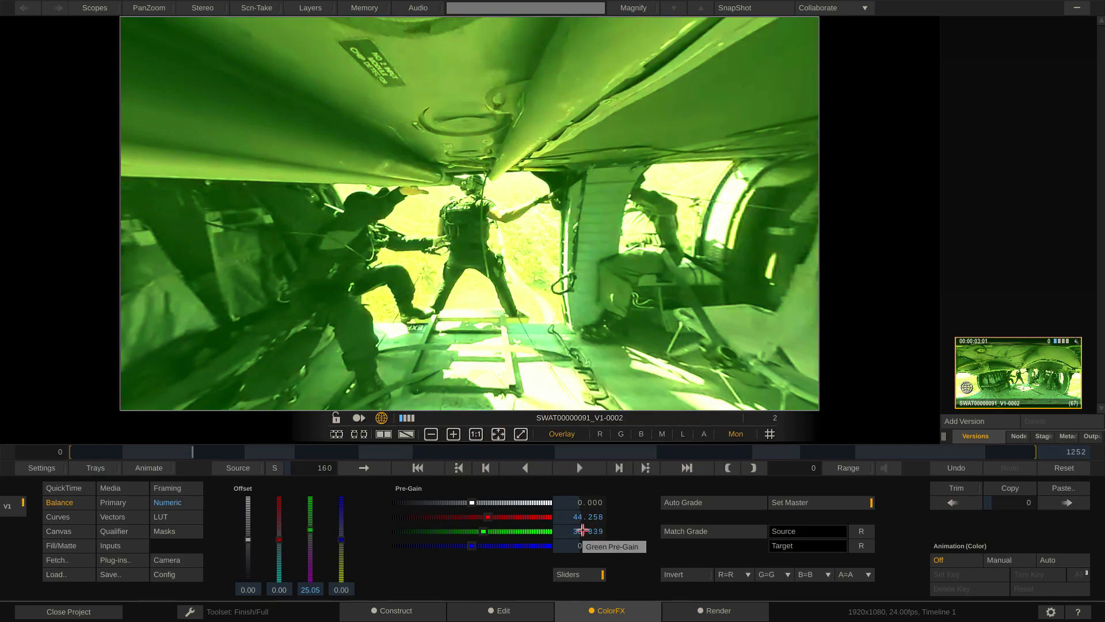
click(583, 529)
text(0)
key(Return)
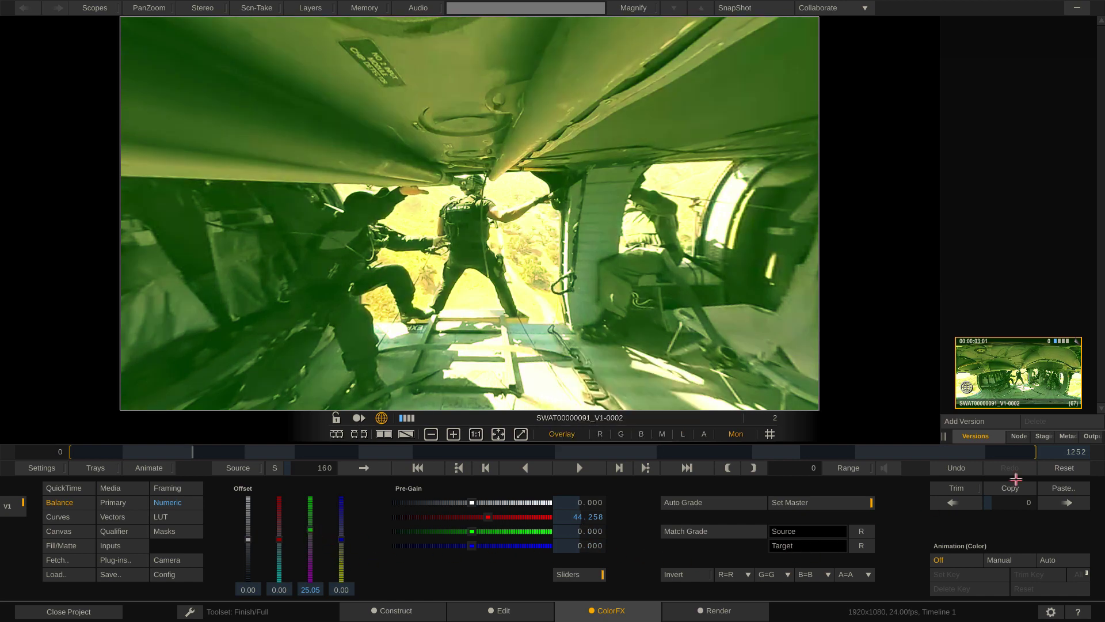
- Clear the red grade, build a blue grade with raised blue offset and pre-gain, then reset
click(1047, 469)
click(1048, 468)
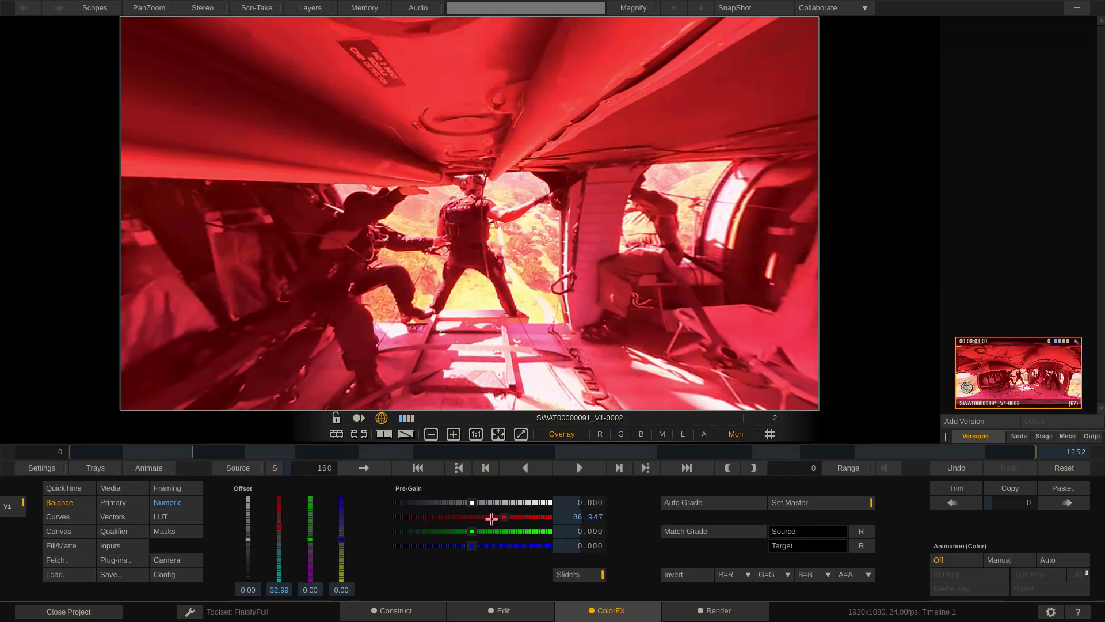
click(1048, 469)
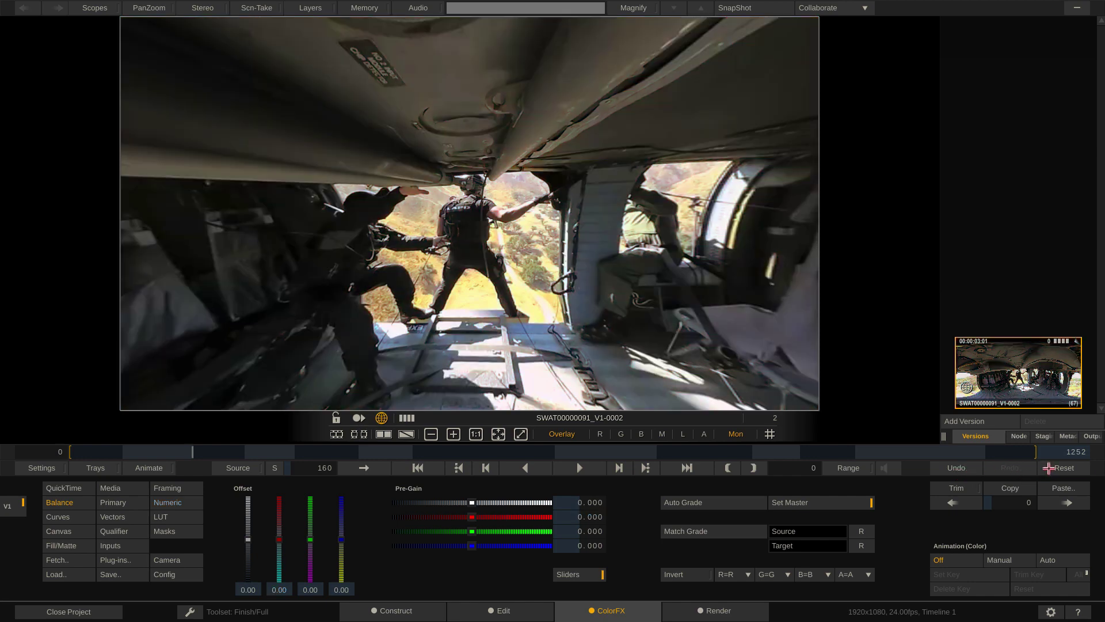
drag(343, 539, 342, 519)
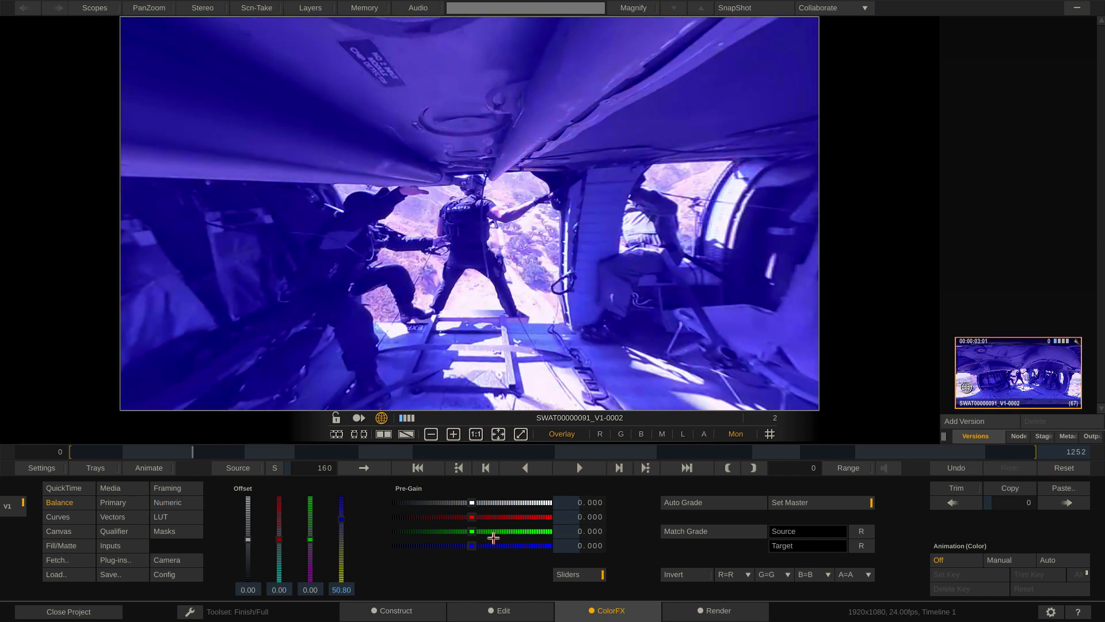
drag(473, 545, 496, 545)
click(1053, 468)
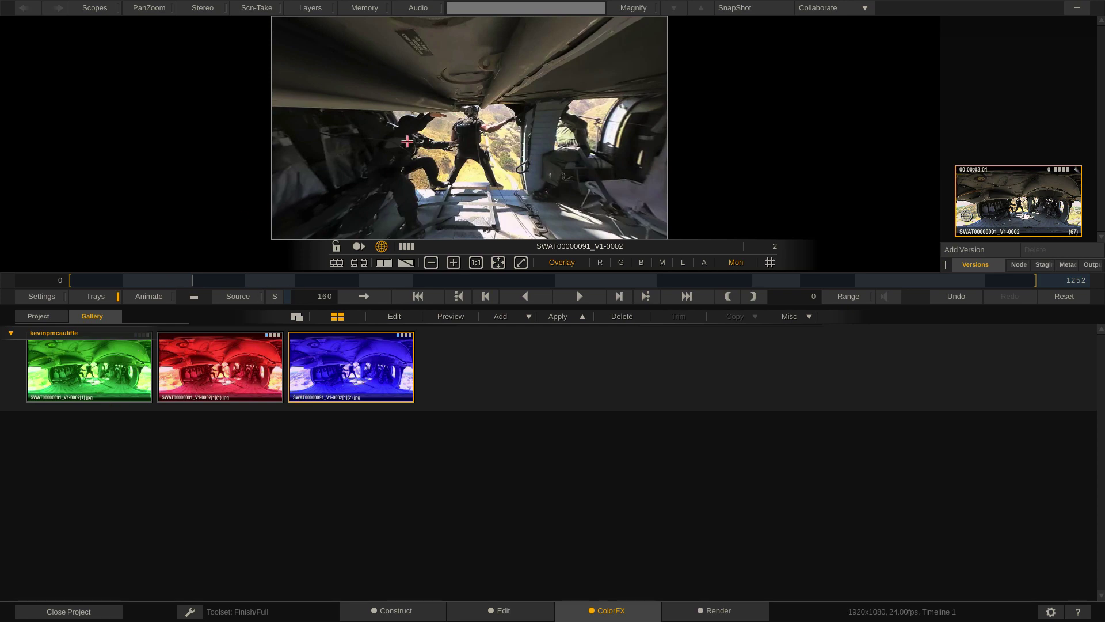
- Preview the blue, red and green Gallery stills, then apply the green grade via Apply+
click(451, 315)
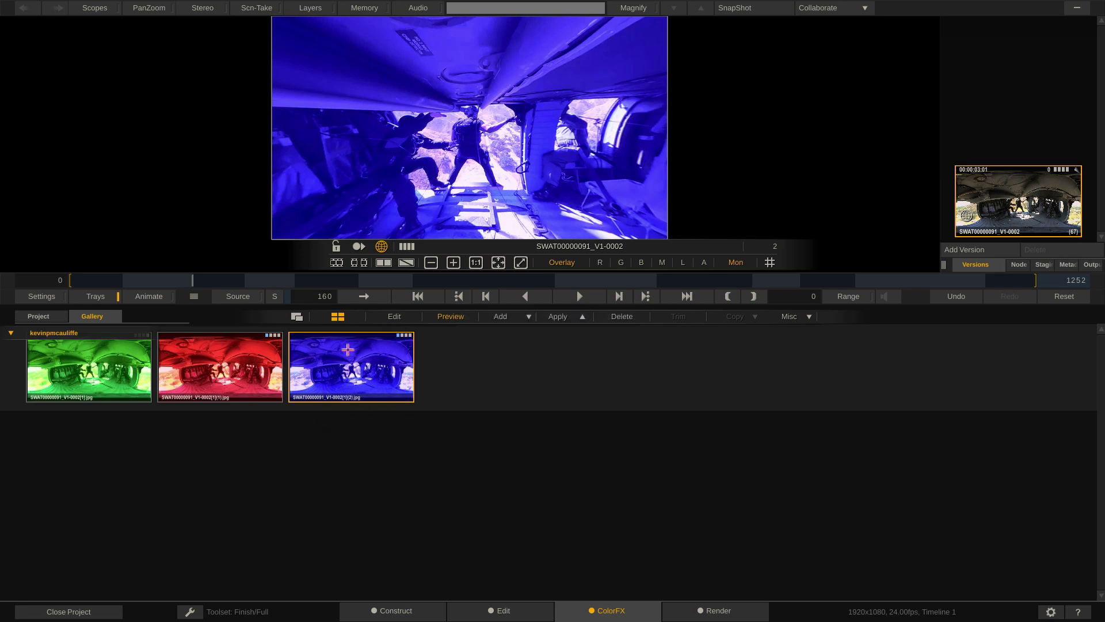
click(244, 362)
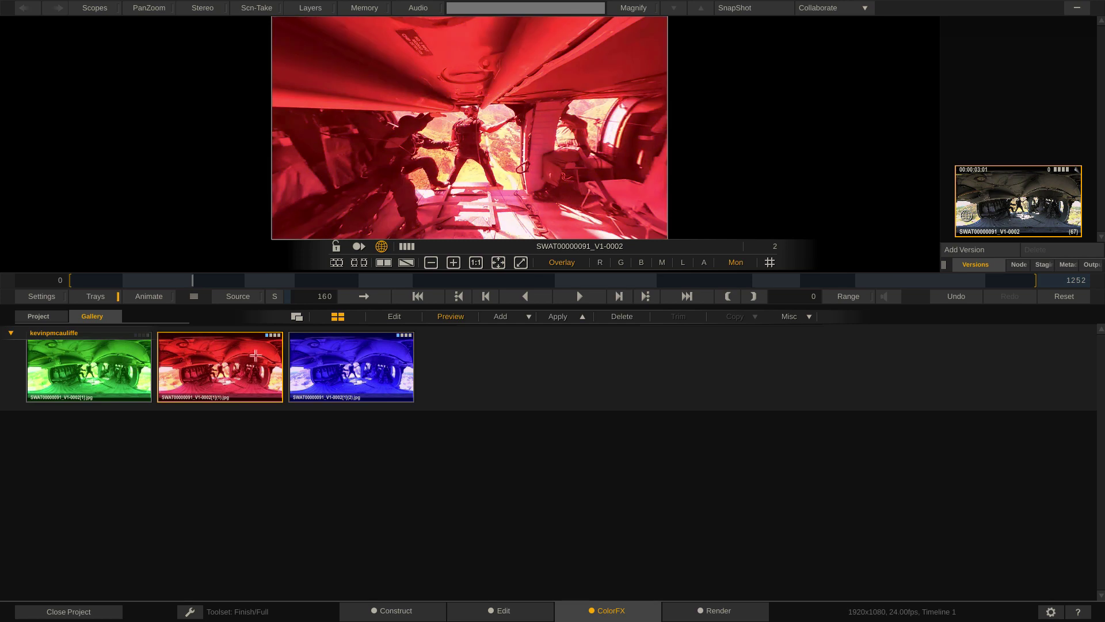
click(110, 358)
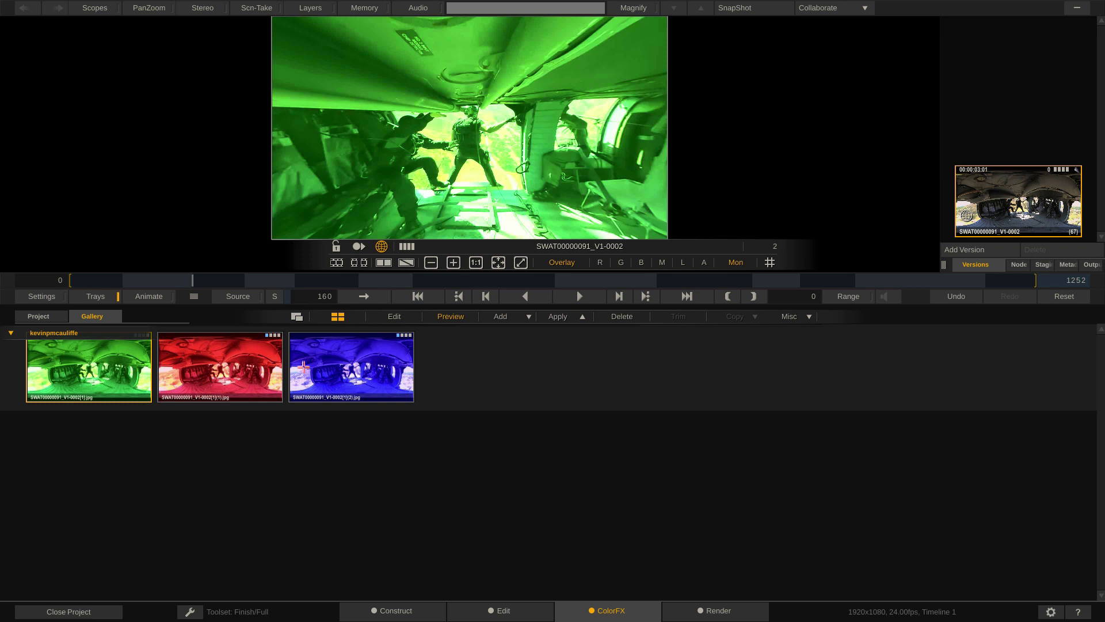
click(582, 316)
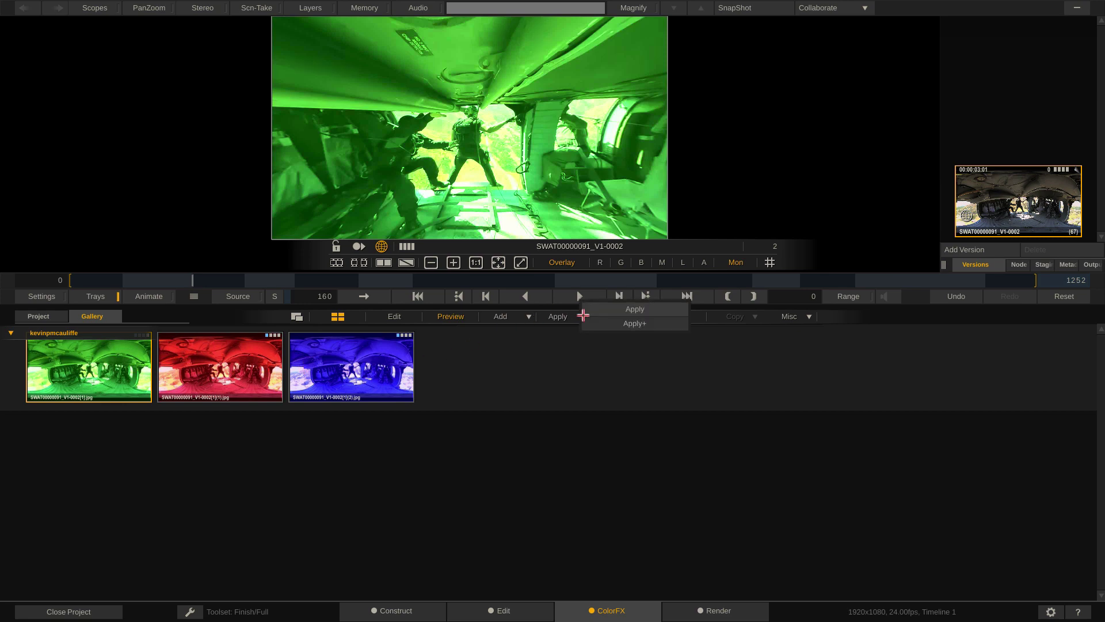
click(612, 323)
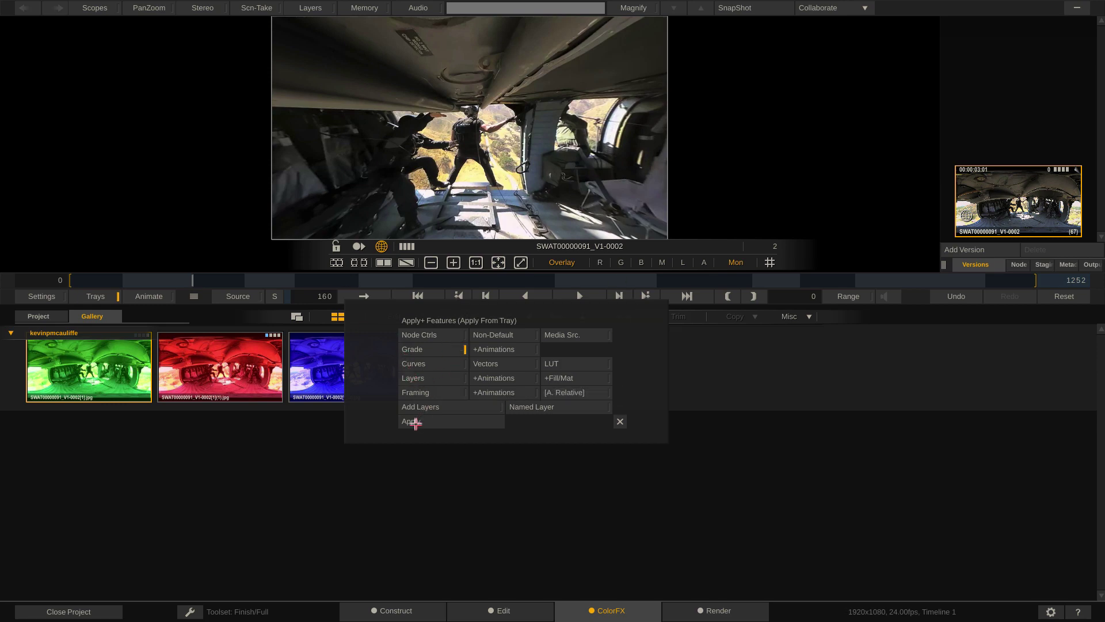
click(412, 421)
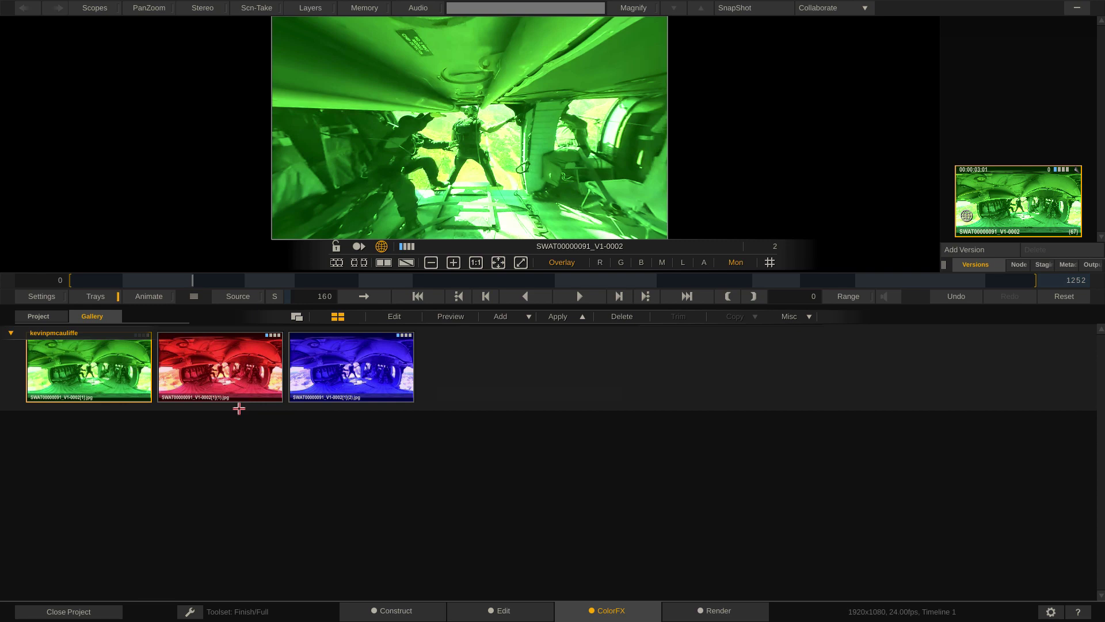
- Open the Memories panel and store the green grade in slot 1
click(359, 8)
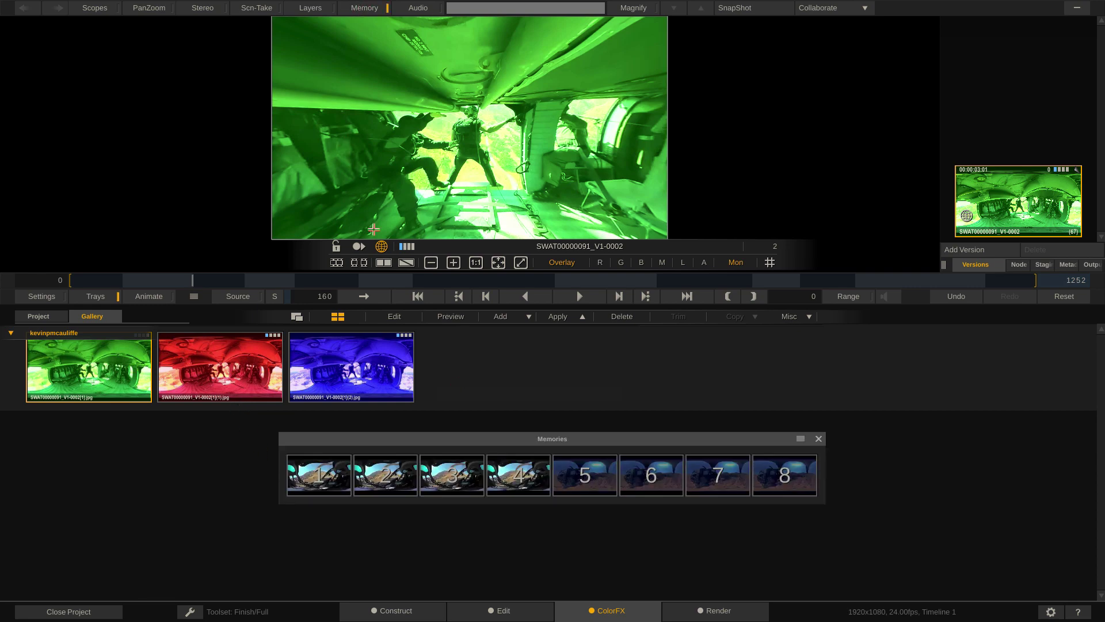
drag(464, 441, 422, 132)
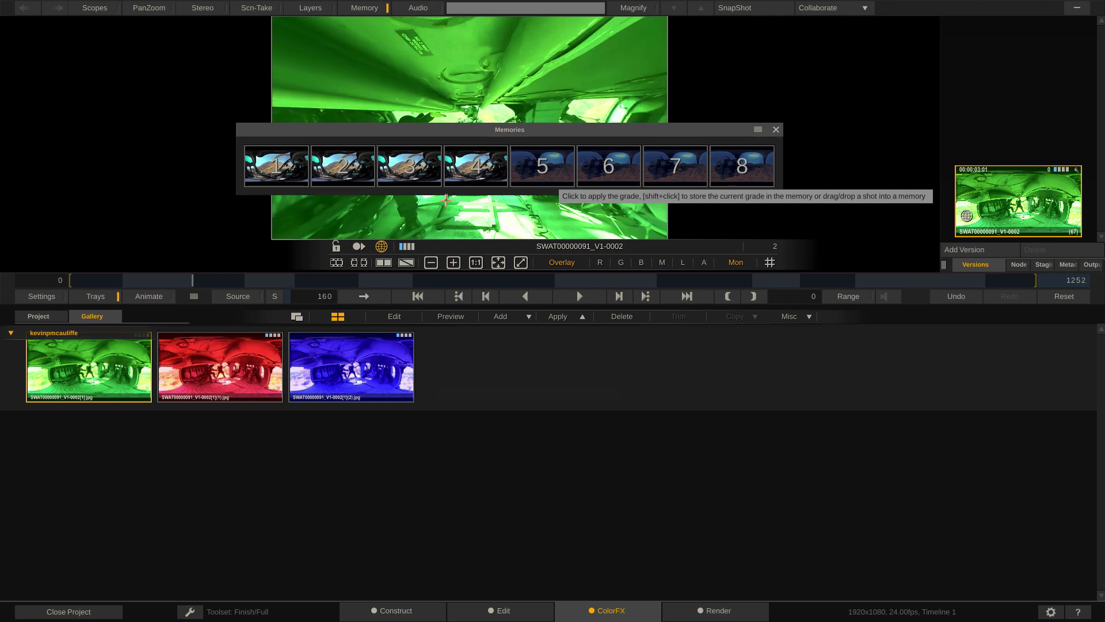
drag(95, 377, 279, 162)
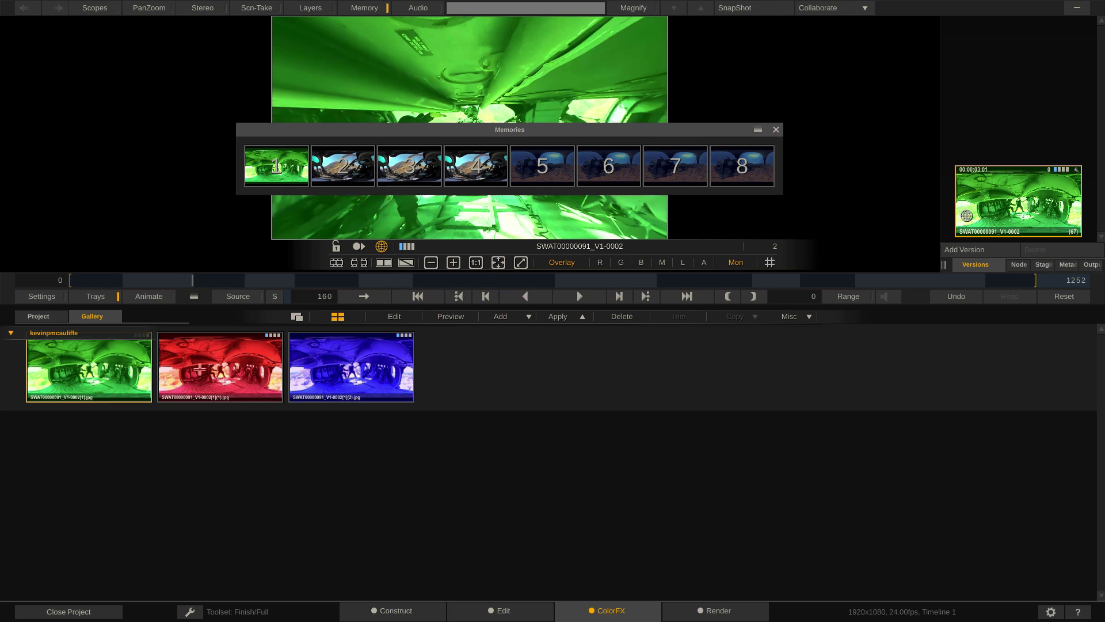
- Store the green, red and blue grades in Memories slots 2–4 and again in 5–7
ctrl+click(239, 362)
ctrl+click(319, 361)
drag(122, 370, 343, 166)
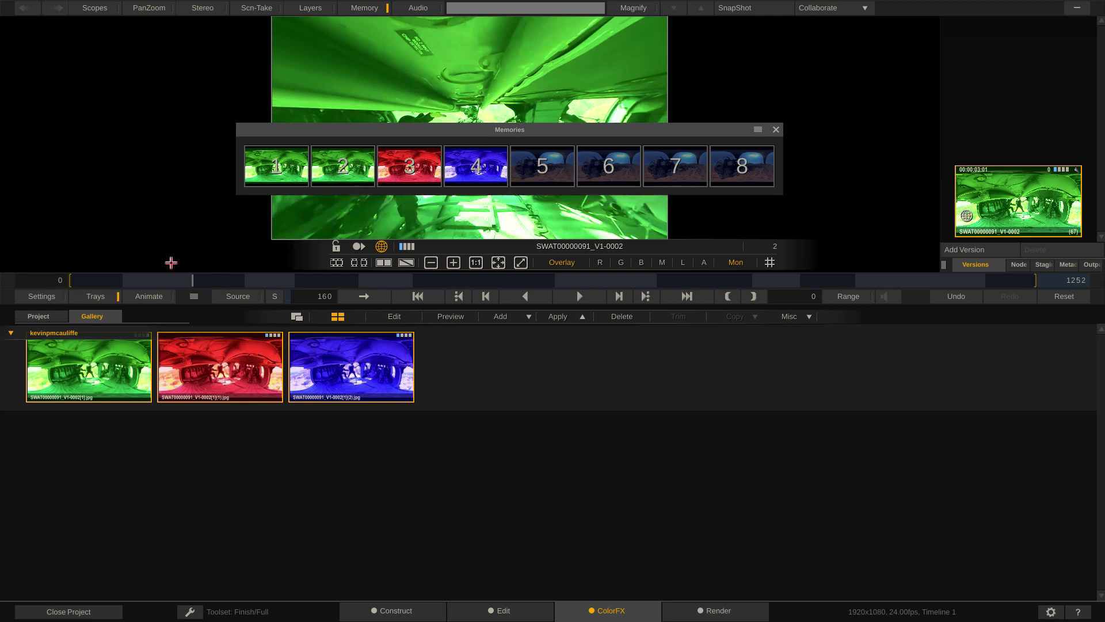
drag(84, 377, 542, 173)
drag(440, 129, 540, 160)
click(96, 295)
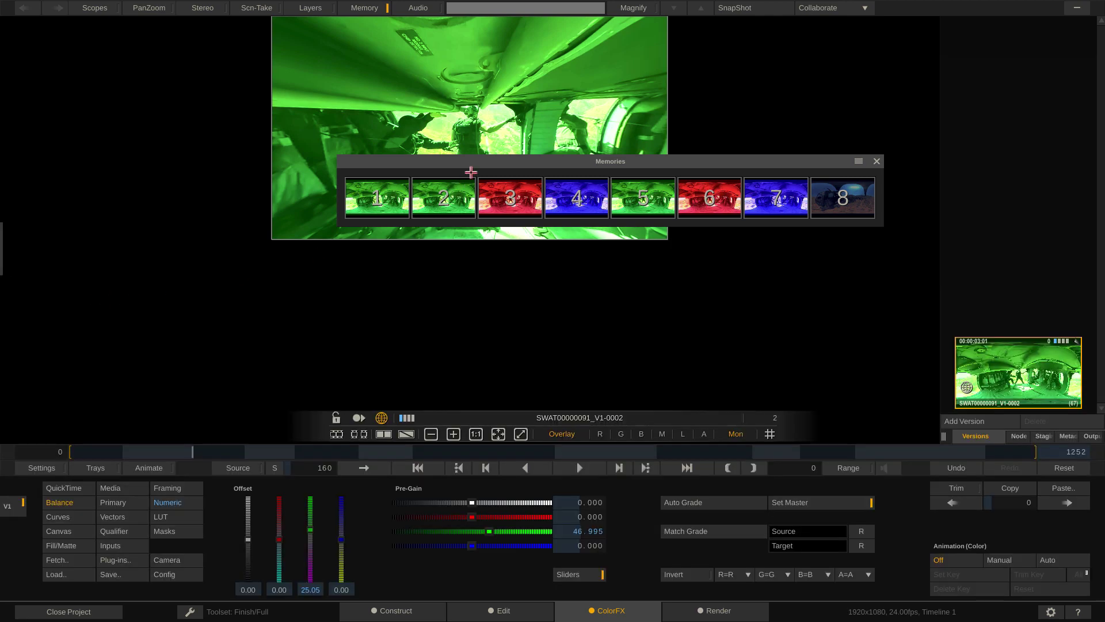
drag(471, 165, 334, 206)
- At frame 323 of clip V1-0004, try memory grades 4 (blue) and 5 (green), ending on 6 (red)
click(318, 452)
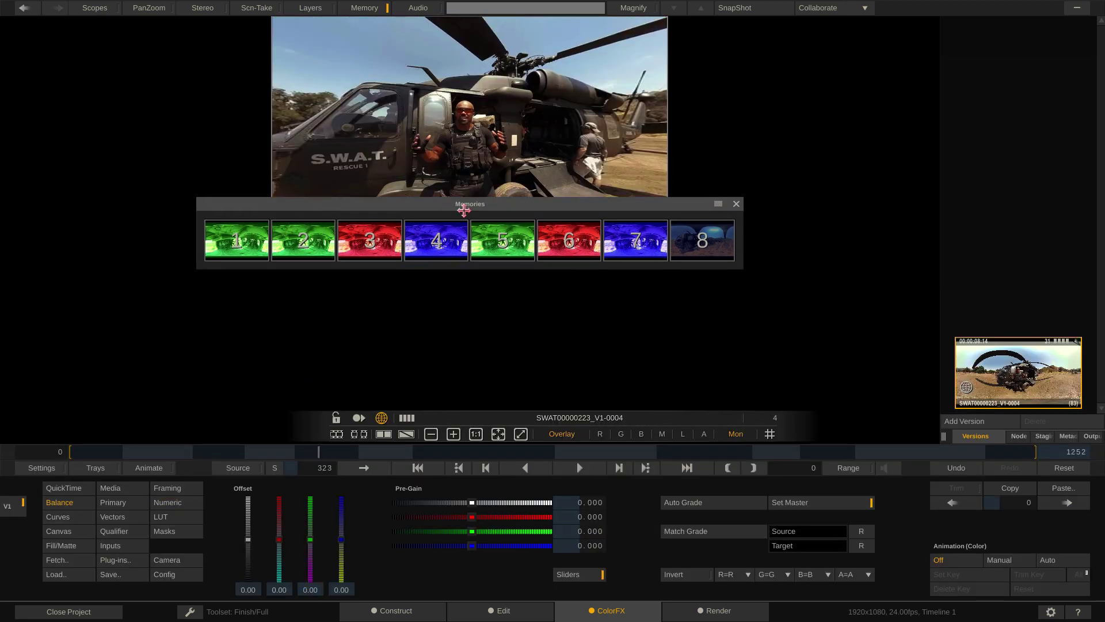
drag(463, 208, 427, 327)
click(412, 339)
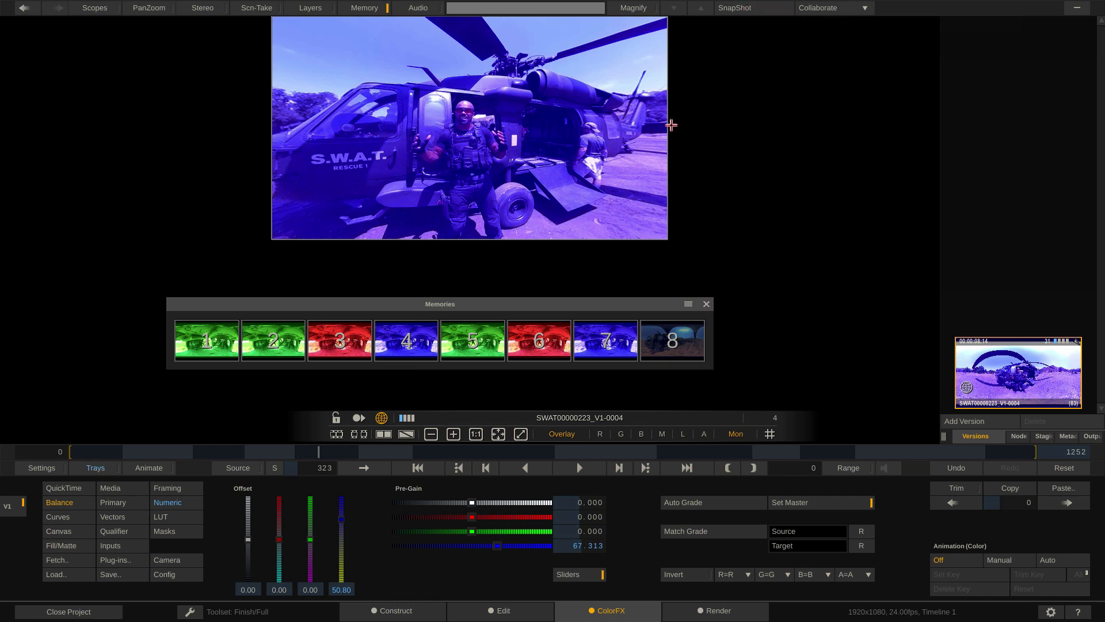
click(485, 331)
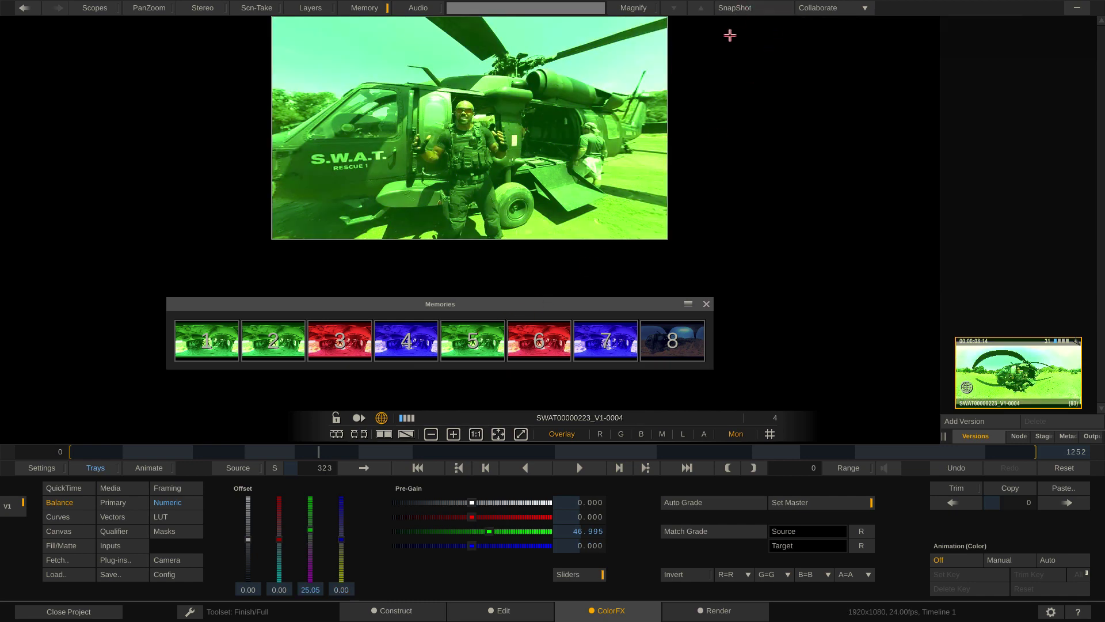
click(535, 336)
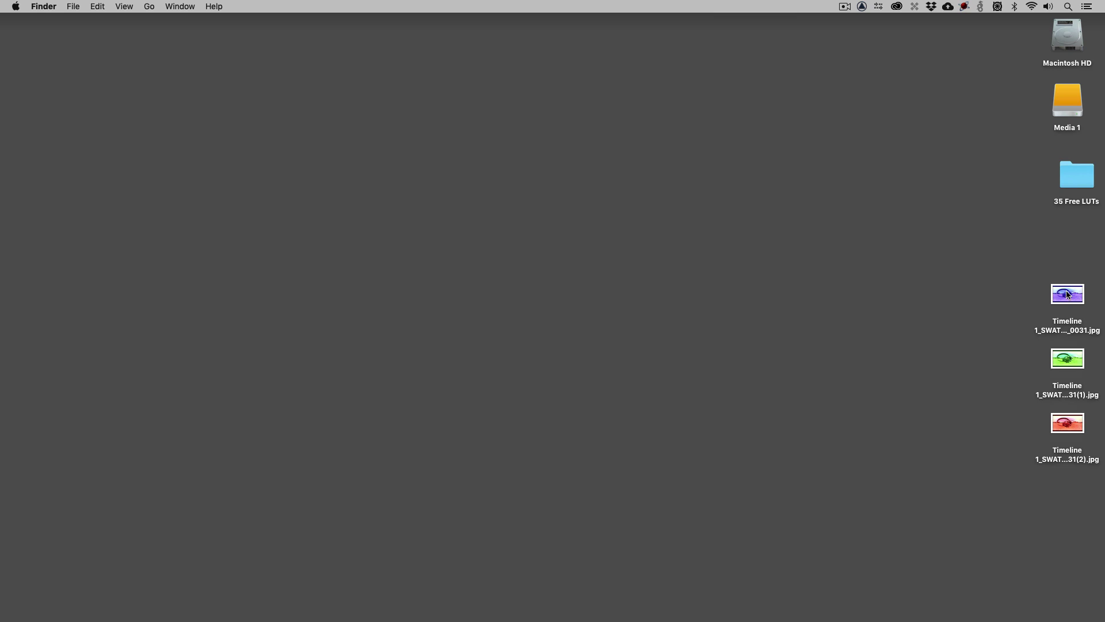
- Quick Look the exported desktop JPG stills, ending on the red-graded Timeline 1_SWAT00000223_V1-0004_0031(2).jpg
click(1075, 293)
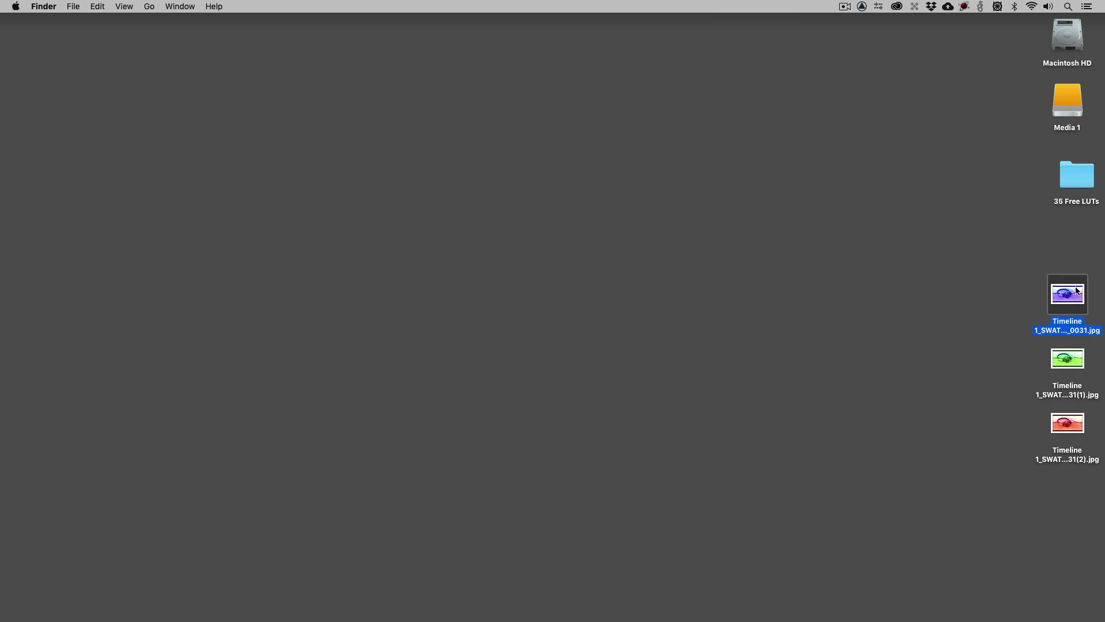
key(space)
key(Down)
key(Down)
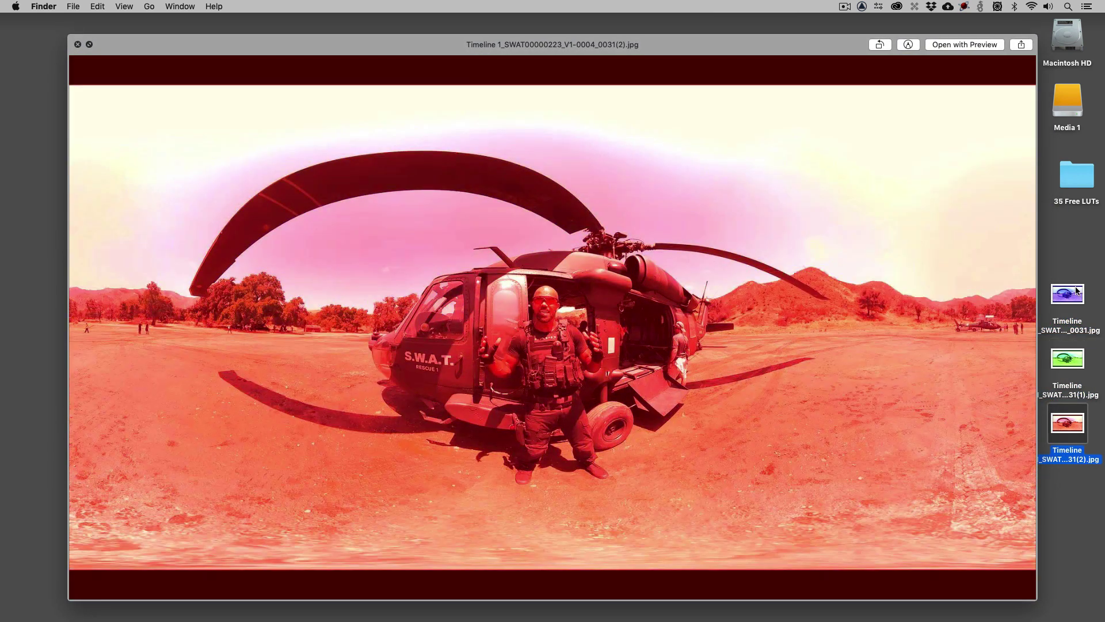